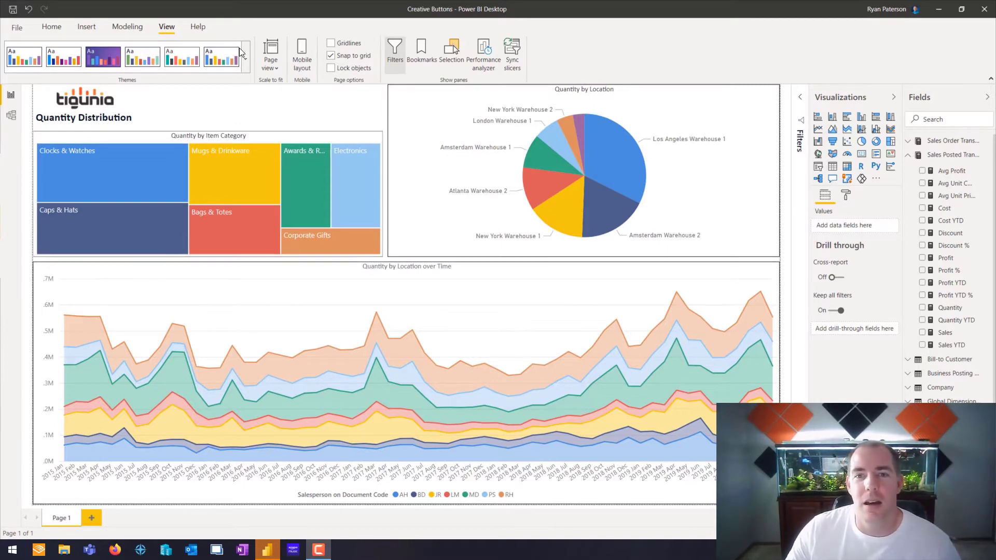
Step: Show the Bookmarks and Selection panes beside the report canvas
left_click(418, 64)
left_click(452, 64)
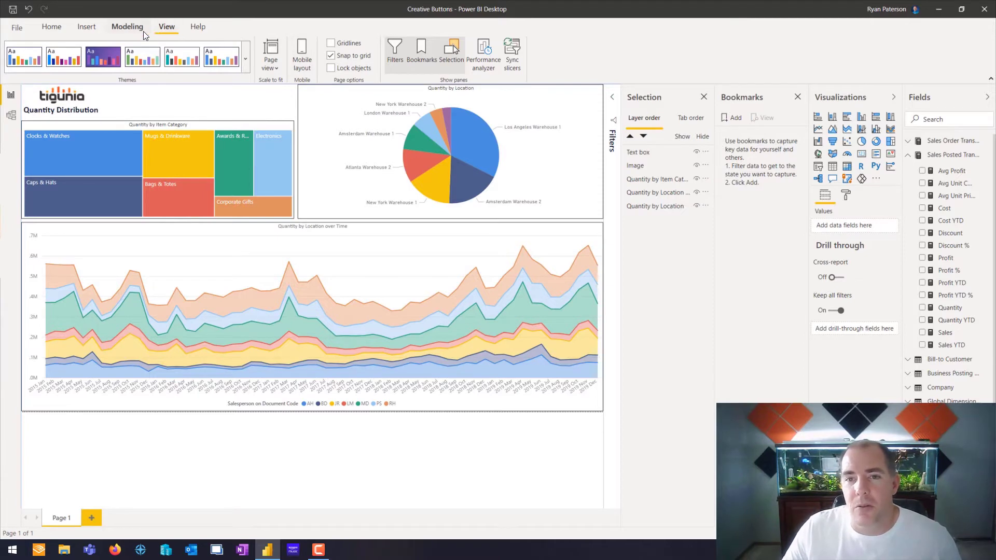
Step: Insert a blank button and place it in the header area above the treemap's right end
left_click(54, 28)
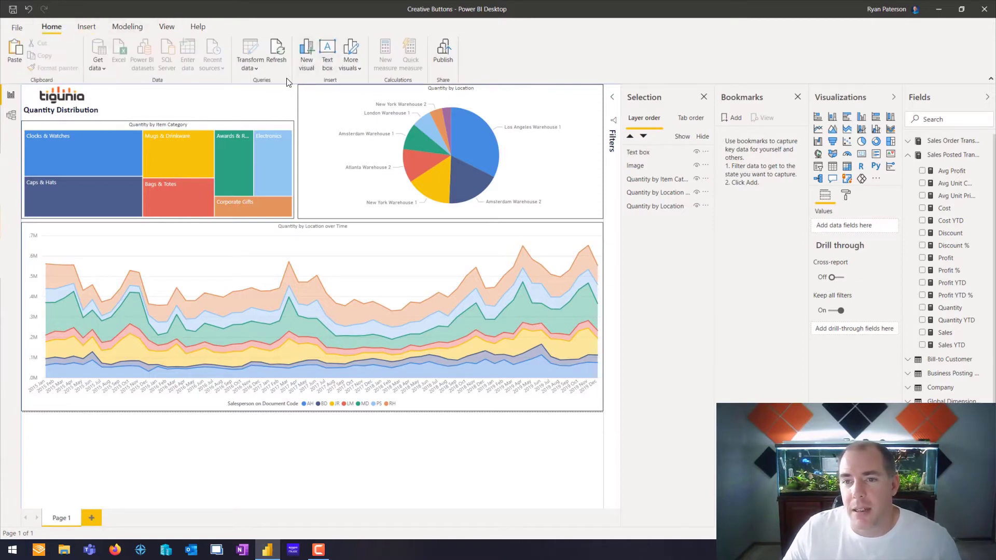
left_click(86, 27)
left_click(272, 69)
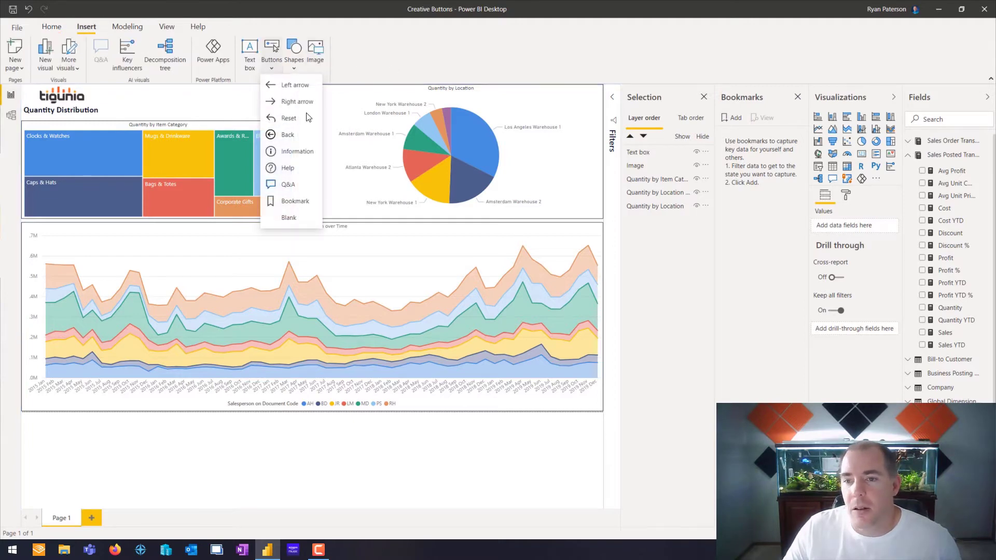
left_click(290, 220)
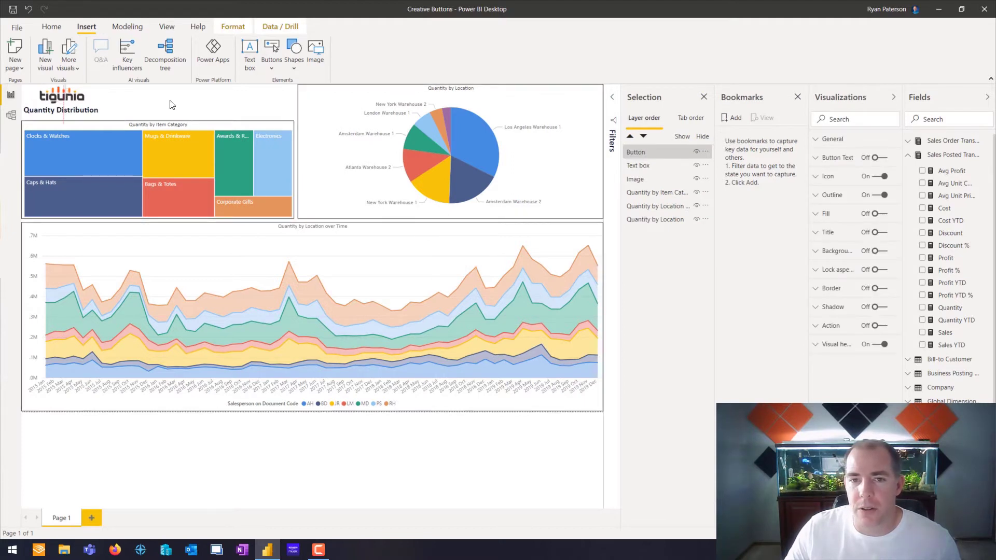
left_click_drag(20, 104, 244, 105)
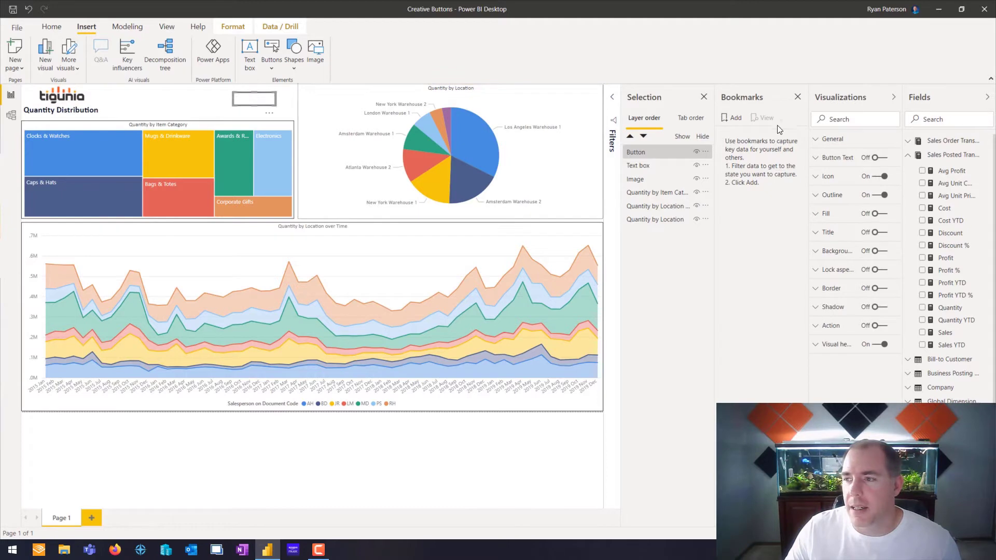
Step: Turn on the button's text and set it to "Quantity"
left_click(818, 158)
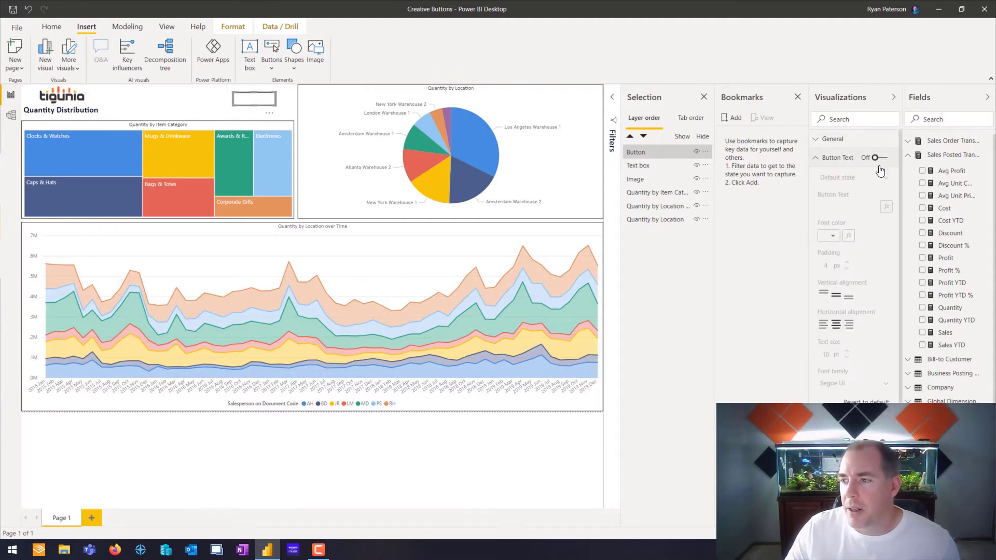
left_click(877, 158)
left_click(831, 207)
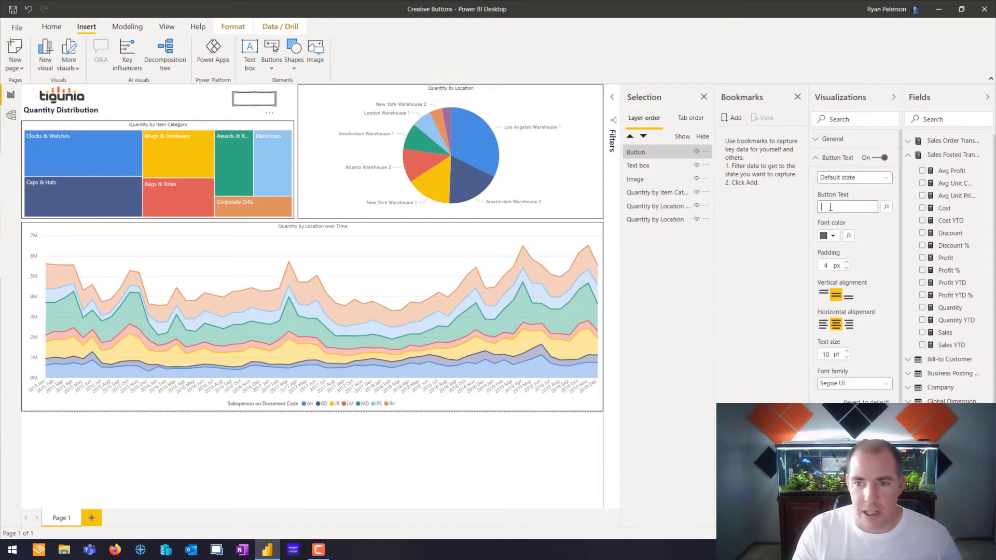
type("Quantity")
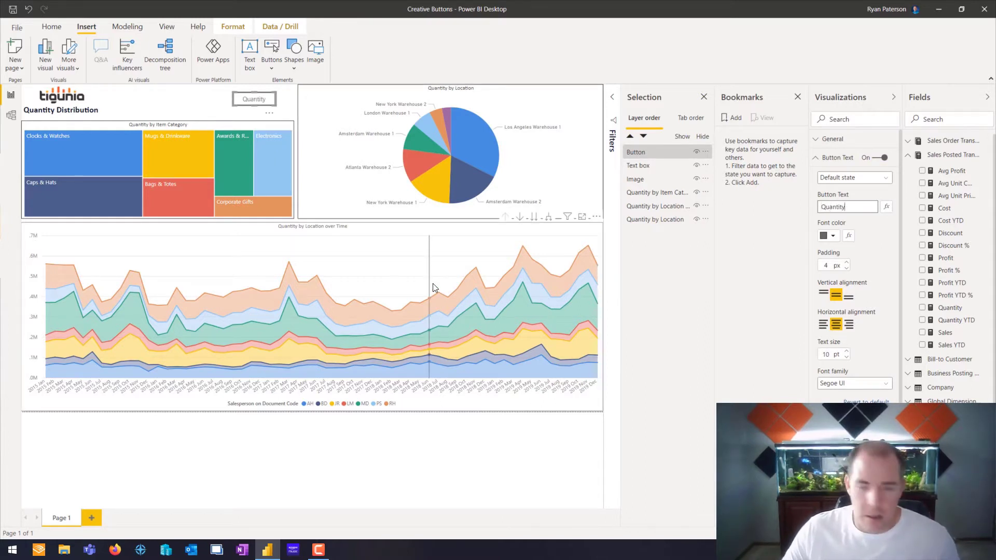
Step: Duplicate the Quantity button and place the copy just to the left of the original
left_click(234, 102)
key("ctrl+v")
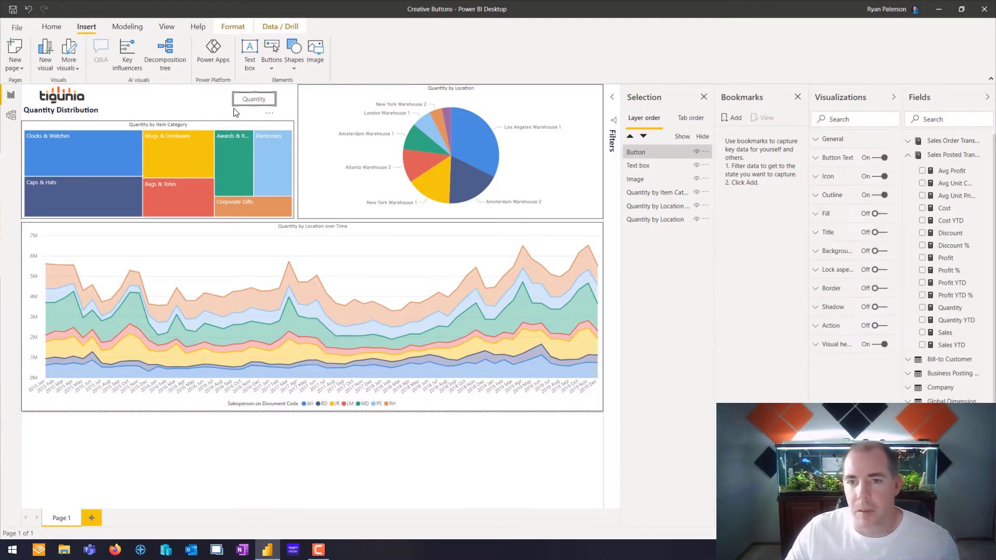
left_click_drag(247, 108, 187, 110)
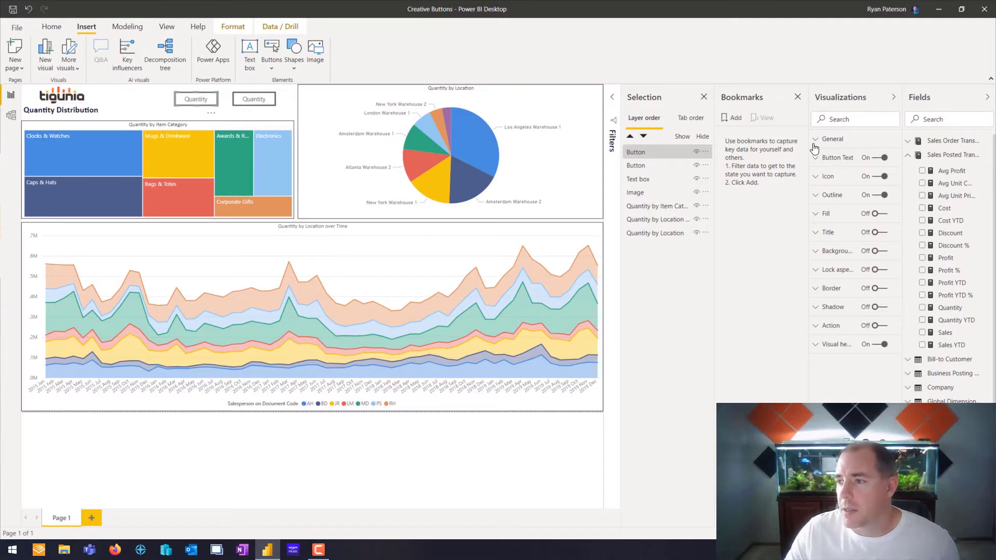
Step: Change the duplicated button's text to "Sales"
left_click(824, 158)
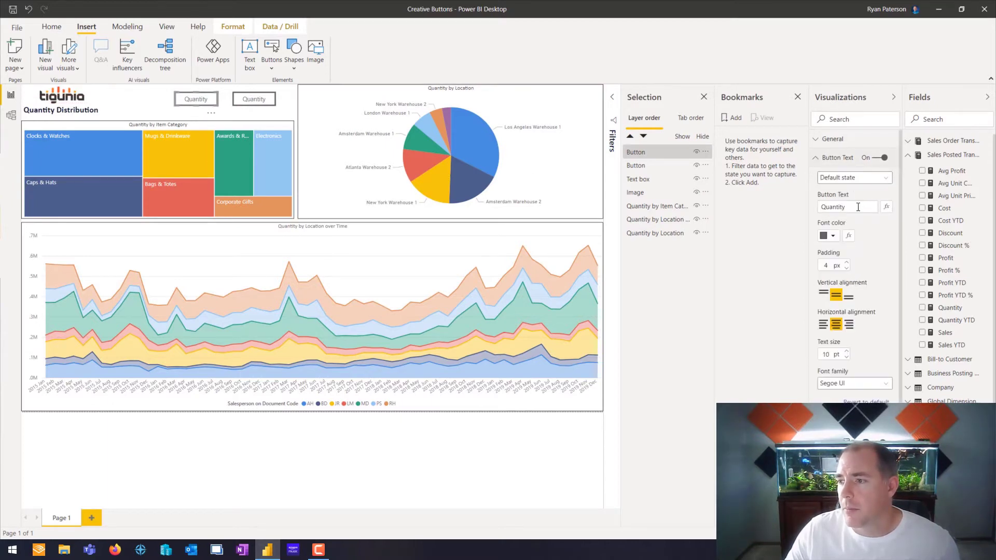
type("Sales")
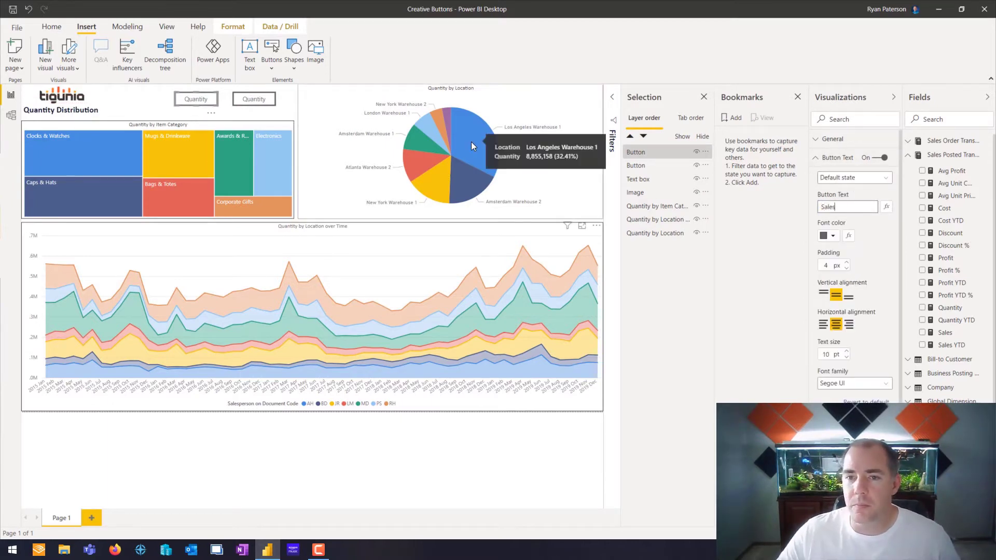
left_click(134, 109)
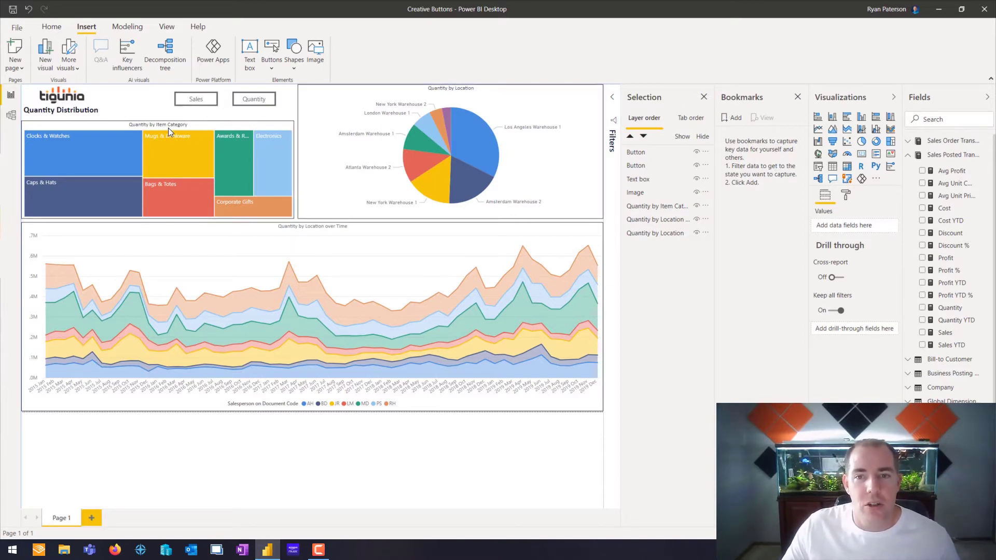
Step: Duplicate the Quantity by Item Category treemap and align the copy directly over the original
left_click(93, 125)
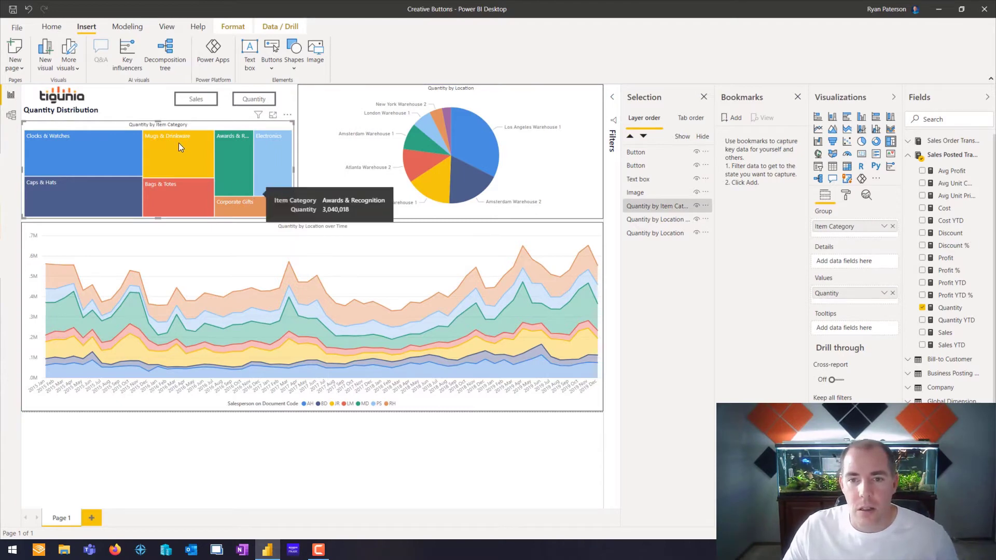
key("ctrl+c")
key("ctrl+v")
mouse_move(207, 127)
left_mouse_down()
mouse_move(215, 127)
mouse_move(207, 130)
left_mouse_up()
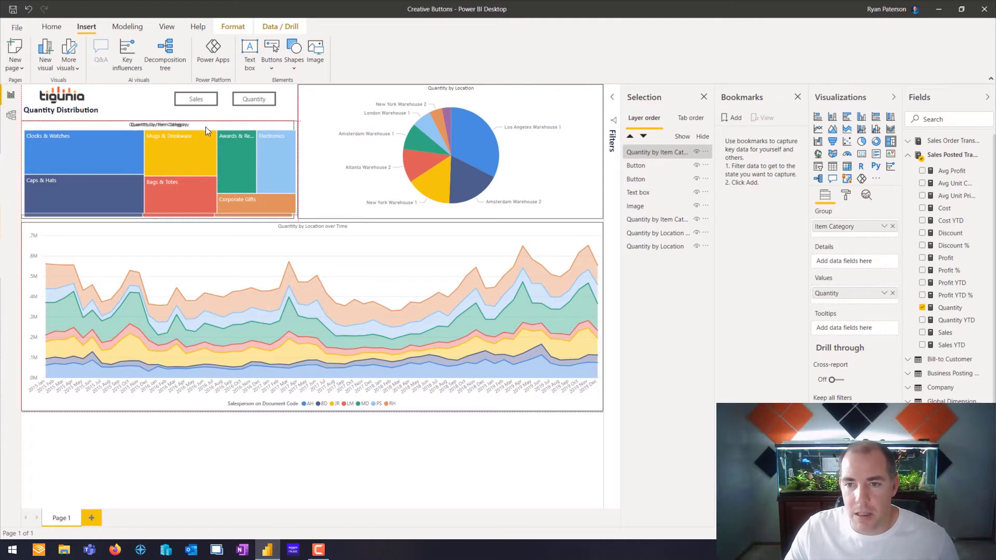
left_click_drag(101, 132, 95, 126)
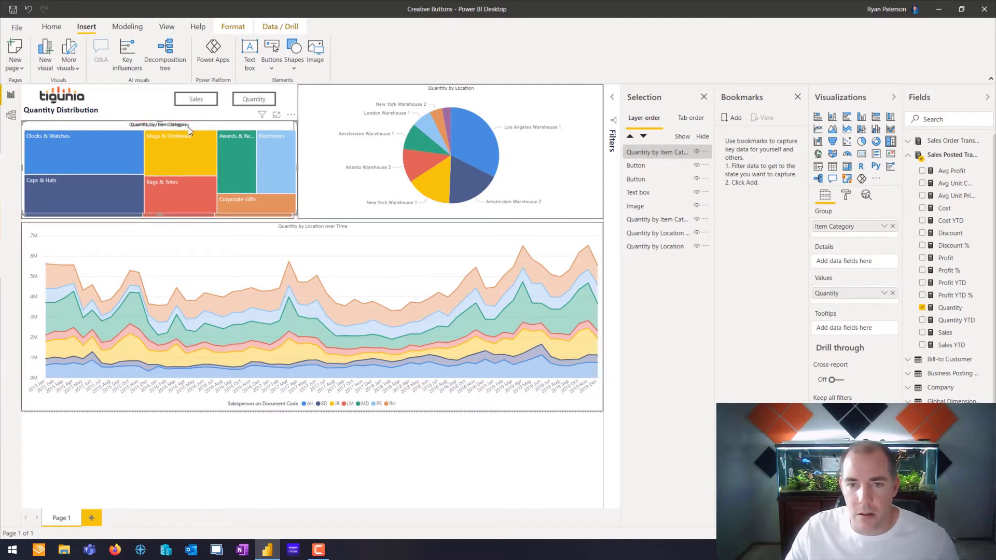
left_click_drag(188, 127, 107, 137)
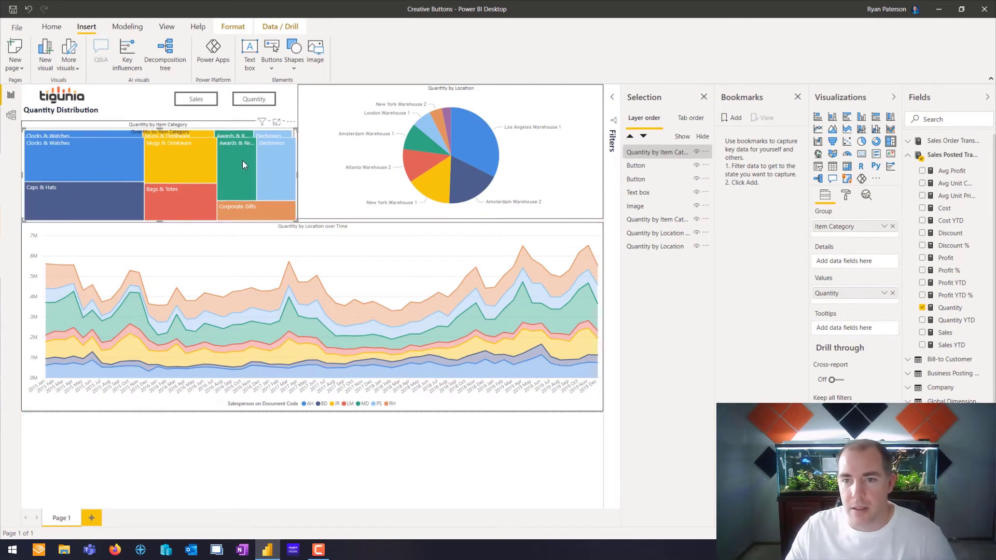
key("Up")
key("Up")
key("Up")
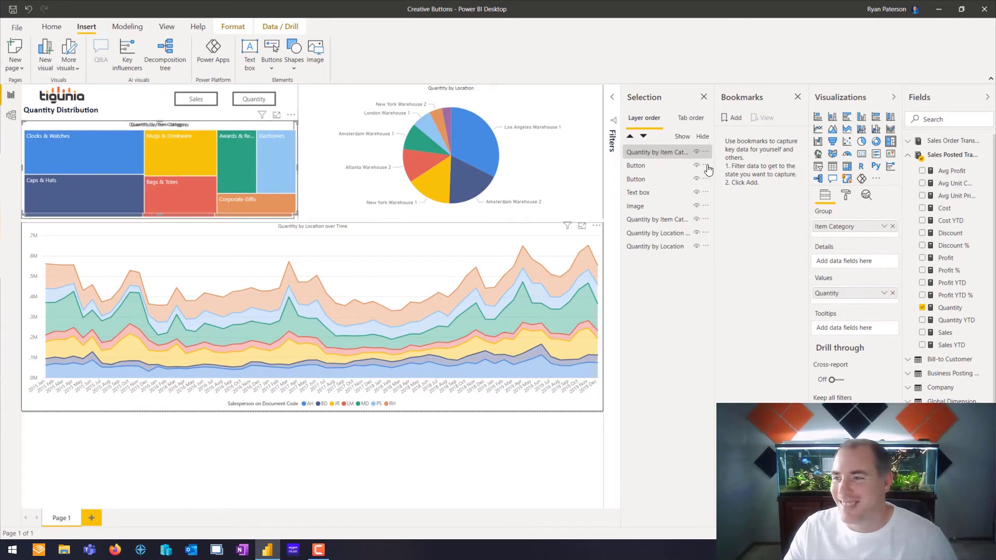
Step: Replace Quantity with the Sales measure as the values of the duplicated treemap
left_click(893, 294)
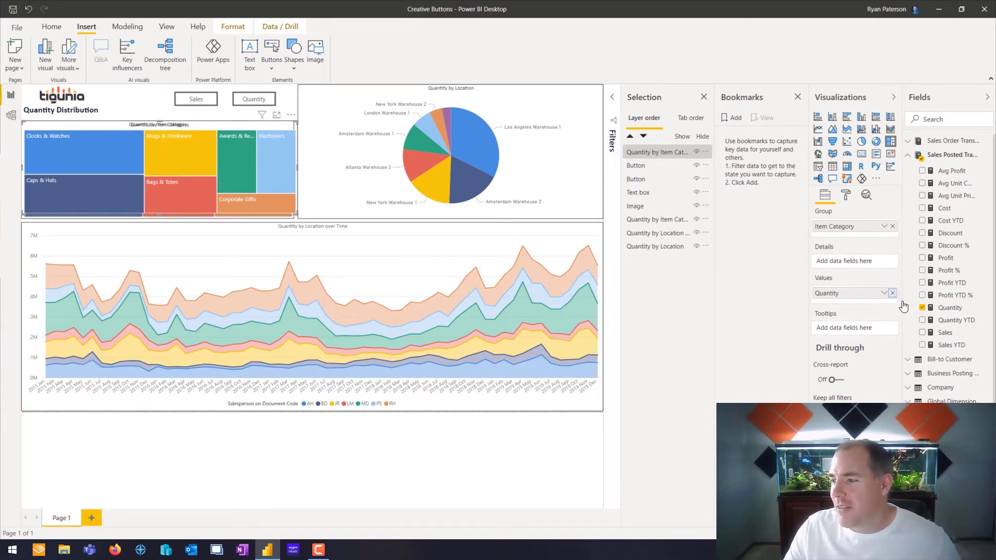
left_click_drag(948, 333, 840, 293)
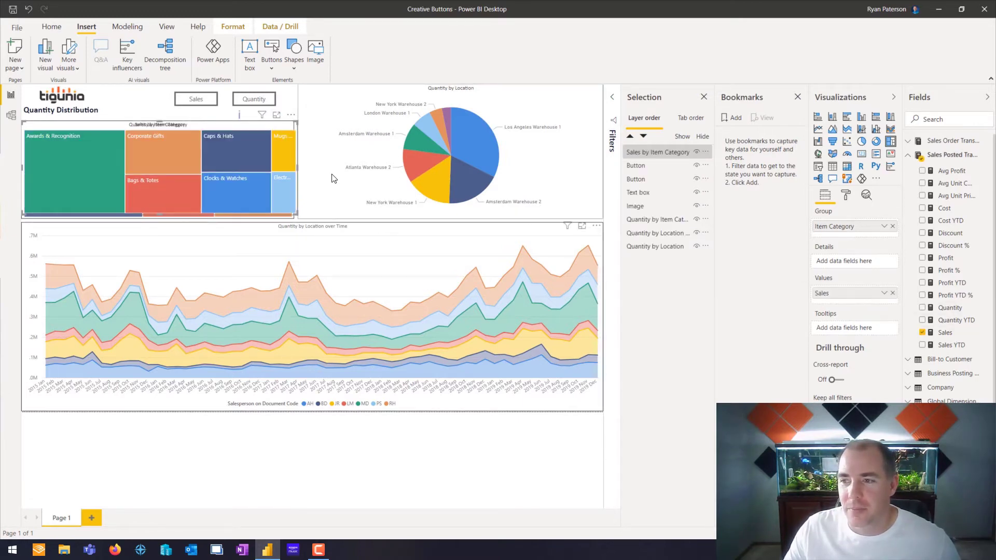
Step: Duplicate the Quantity by Location pie chart over the original and switch the copy's values from Quantity to Sales
left_click(390, 139)
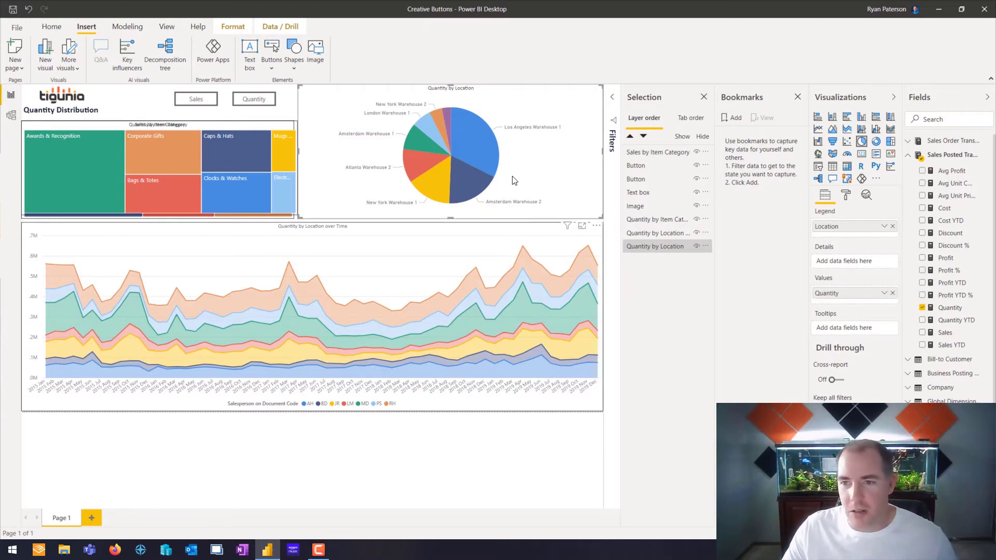
key("ctrl+c")
key("ctrl+v")
left_click_drag(345, 128, 349, 124)
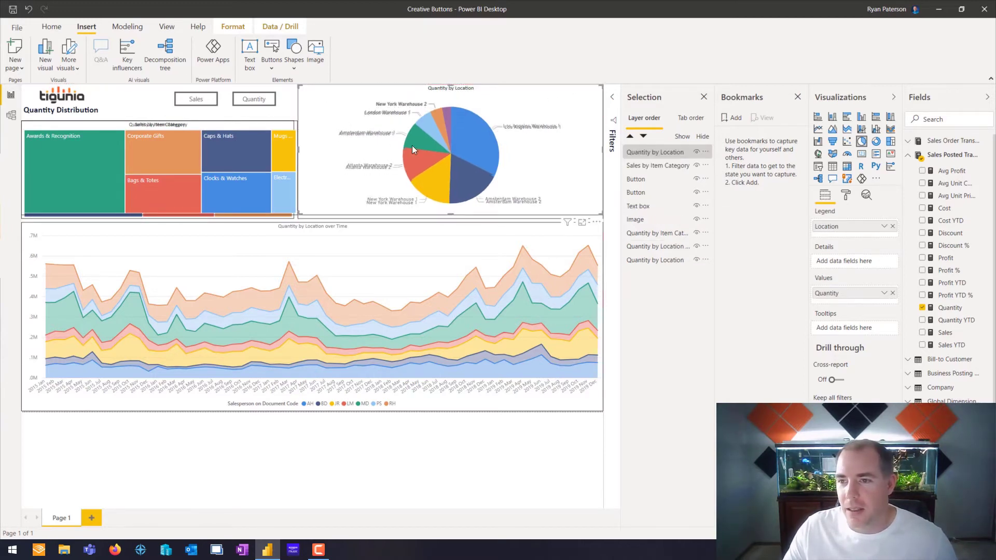
left_click(922, 333)
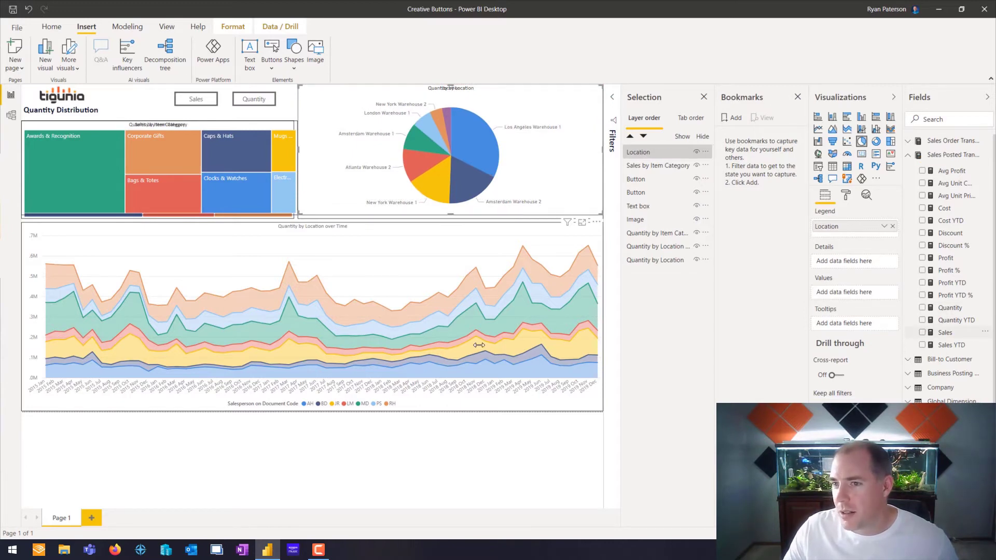
Step: Duplicate the Quantity by Location over Time area chart over the original and replace the copy's Quantity values with Sales
left_click(248, 229)
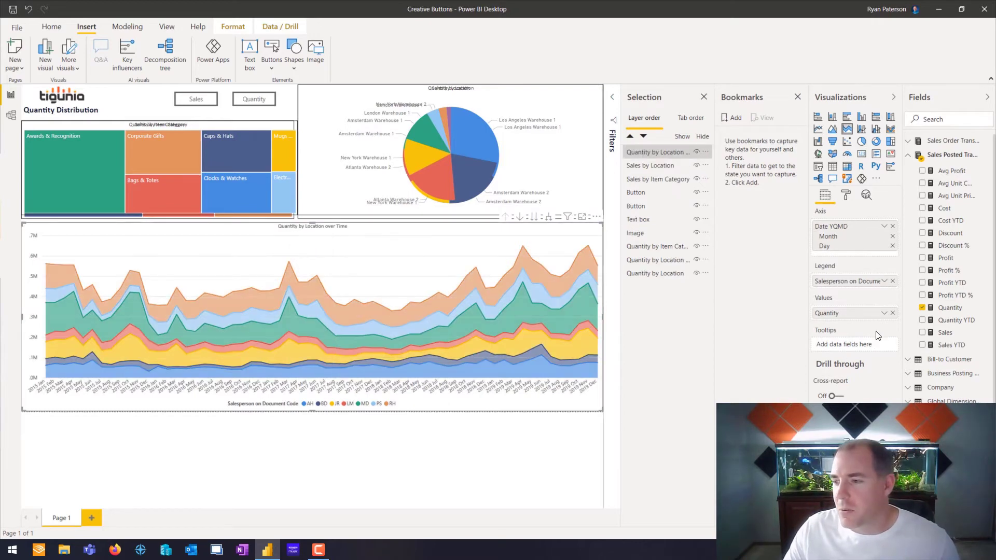
left_click(893, 313)
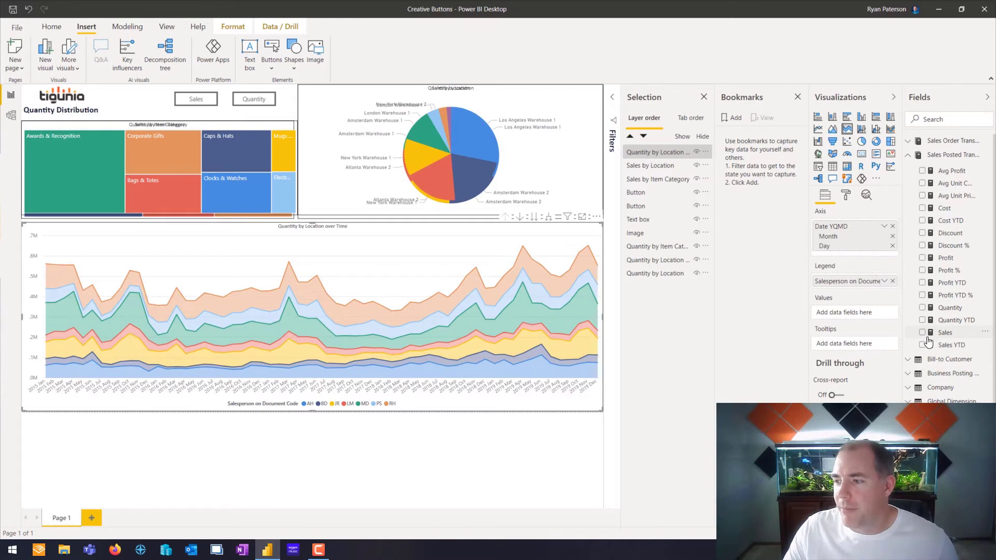
left_click(921, 334)
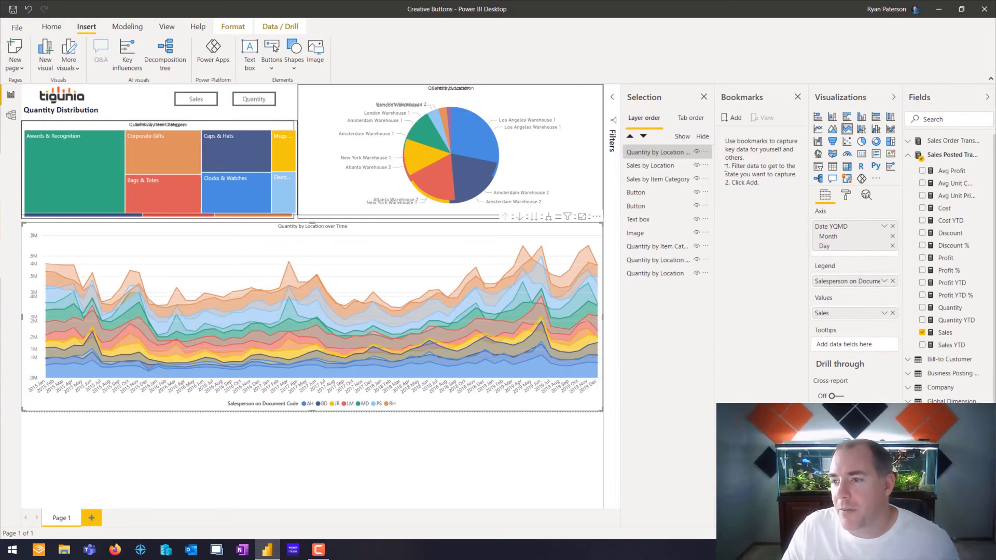
Step: Hide the duplicated area chart, the Sales by Location pie chart and the Sales by Item Category treemap
left_click(696, 152)
left_click(697, 166)
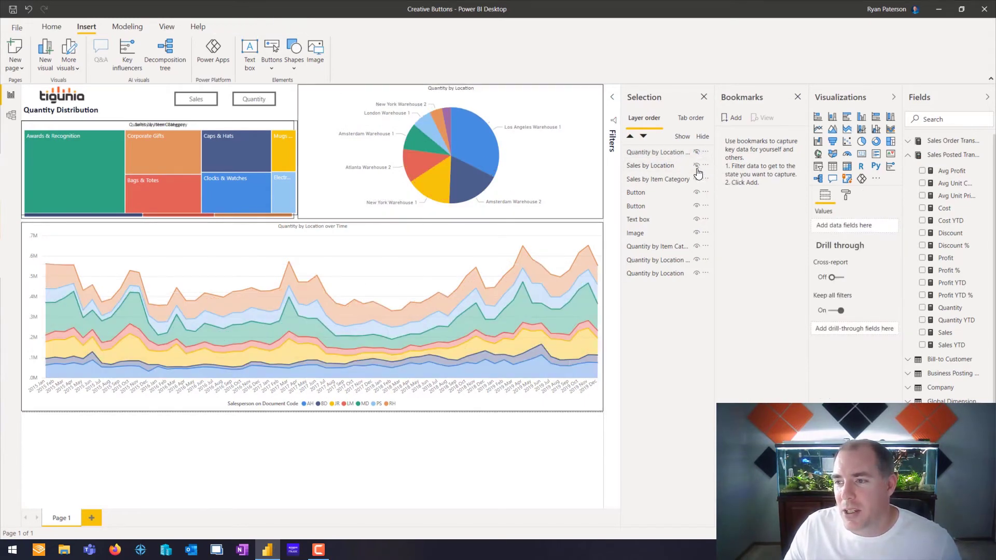
left_click(697, 179)
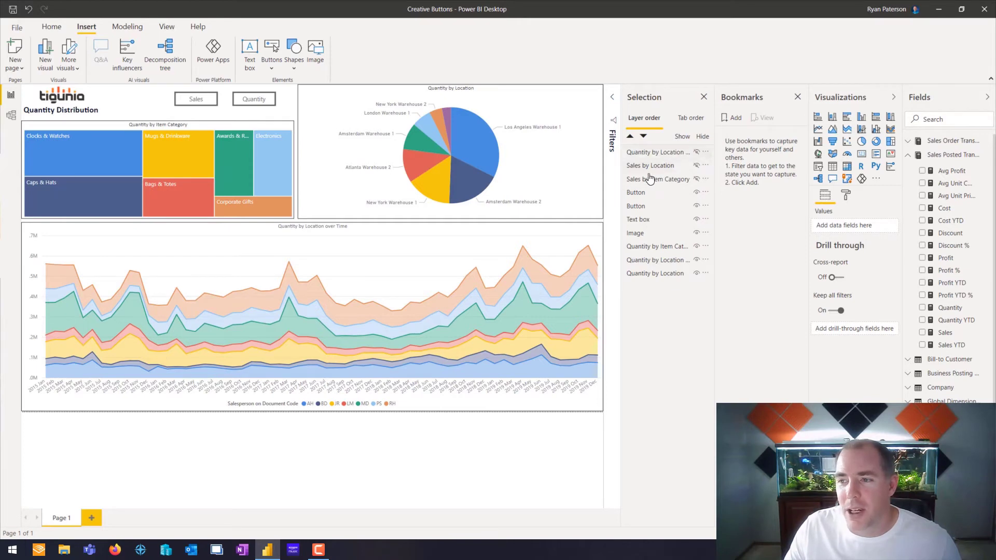
left_click(696, 152)
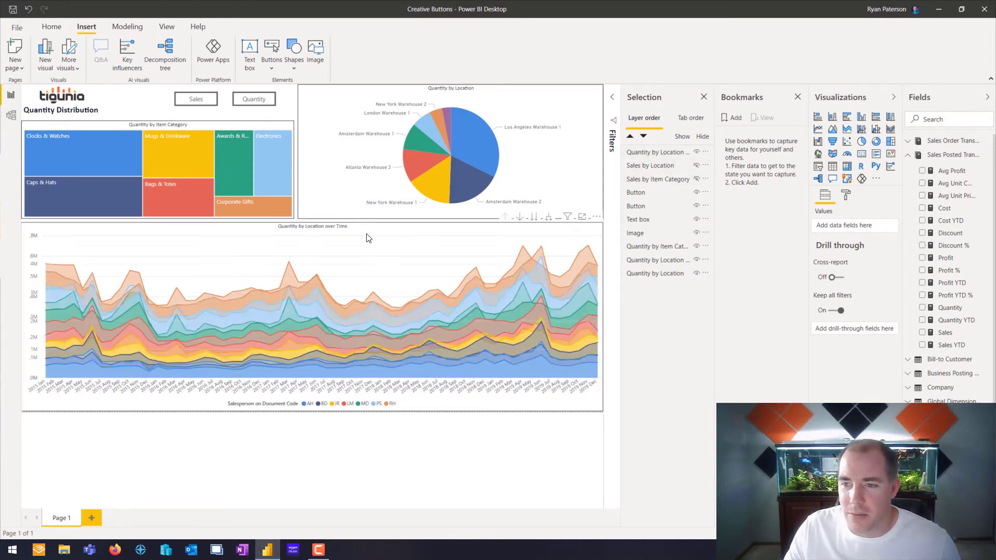
left_click(697, 152)
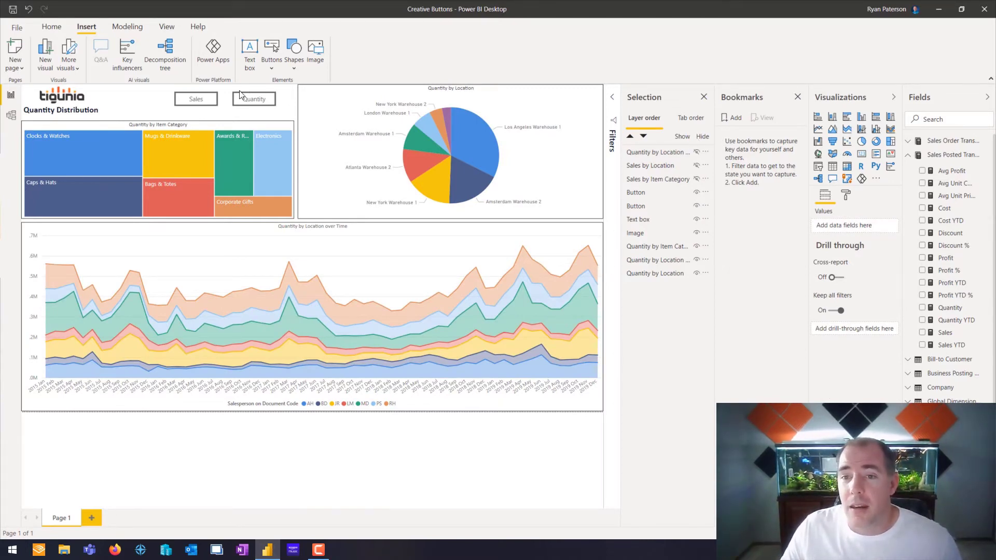
left_click(248, 108)
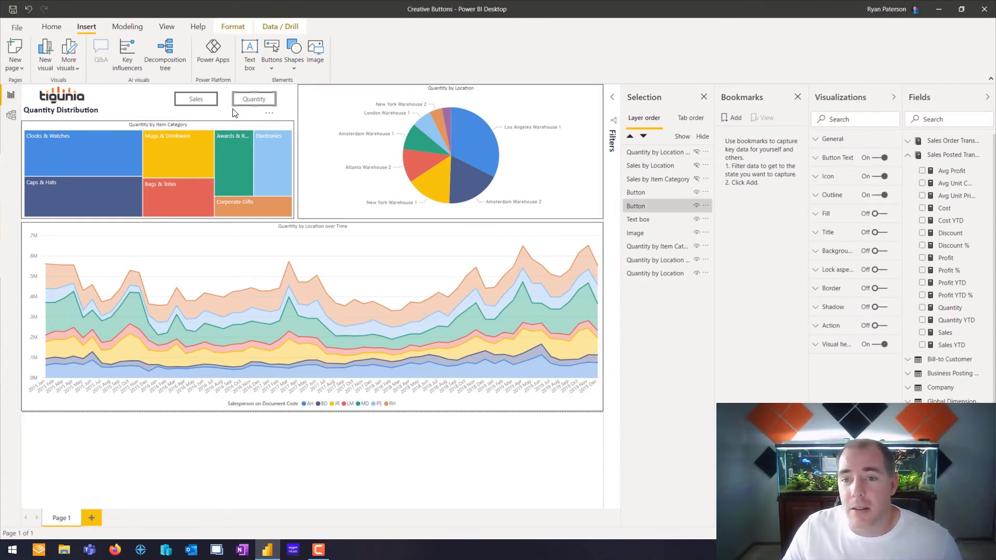
left_click(214, 108)
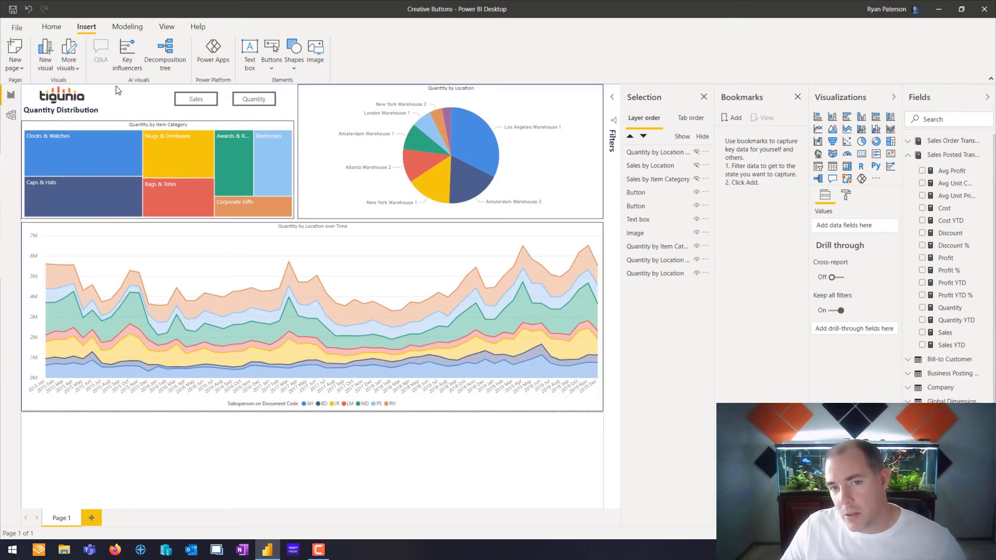
Step: Add a bookmark of the current Quantity view and rename it Quantity
left_click(732, 117)
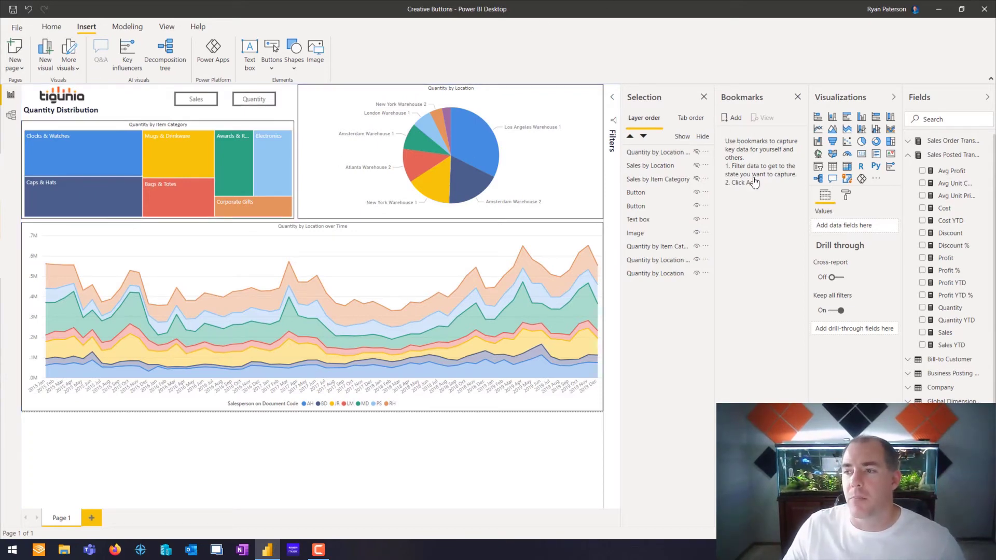
left_click(771, 139)
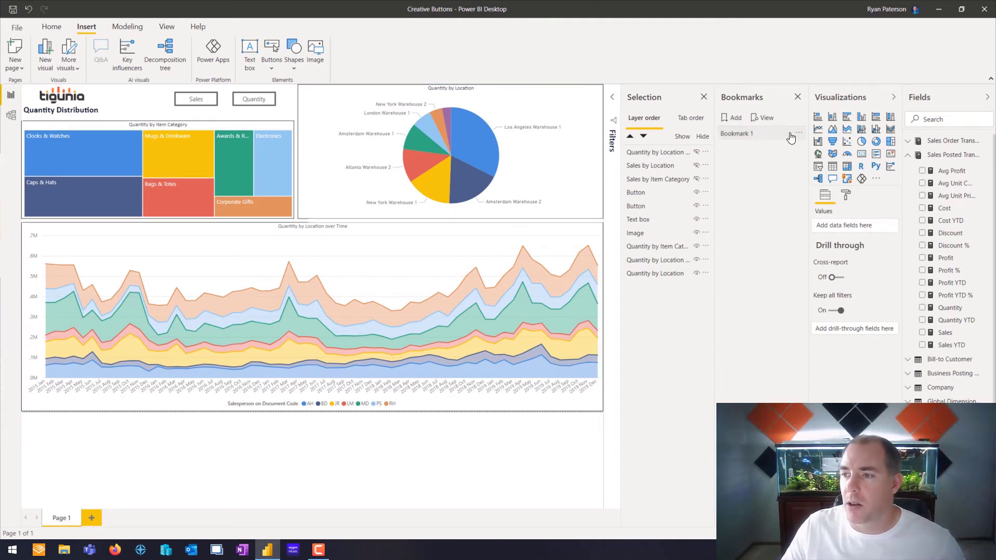
left_click(799, 133)
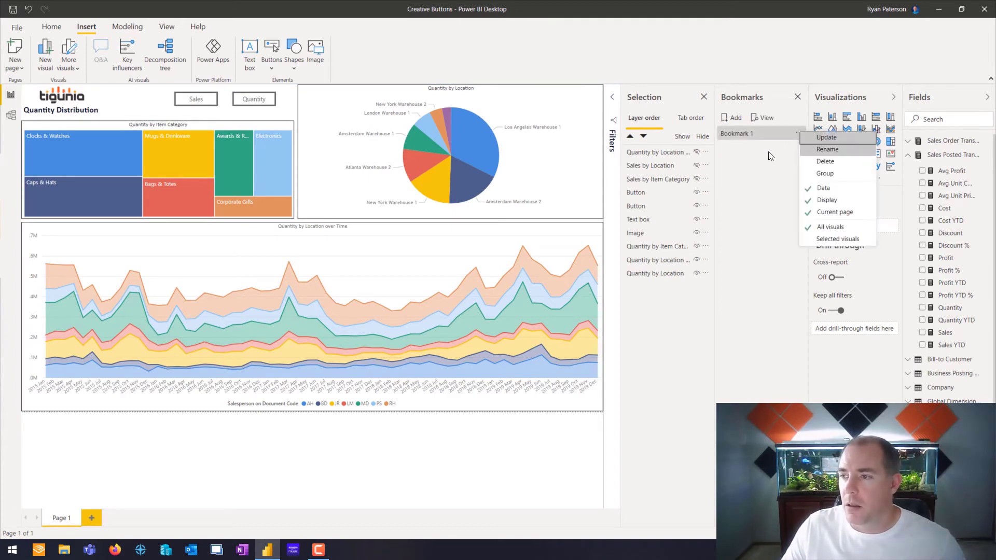
left_click(811, 151)
type("Quantity")
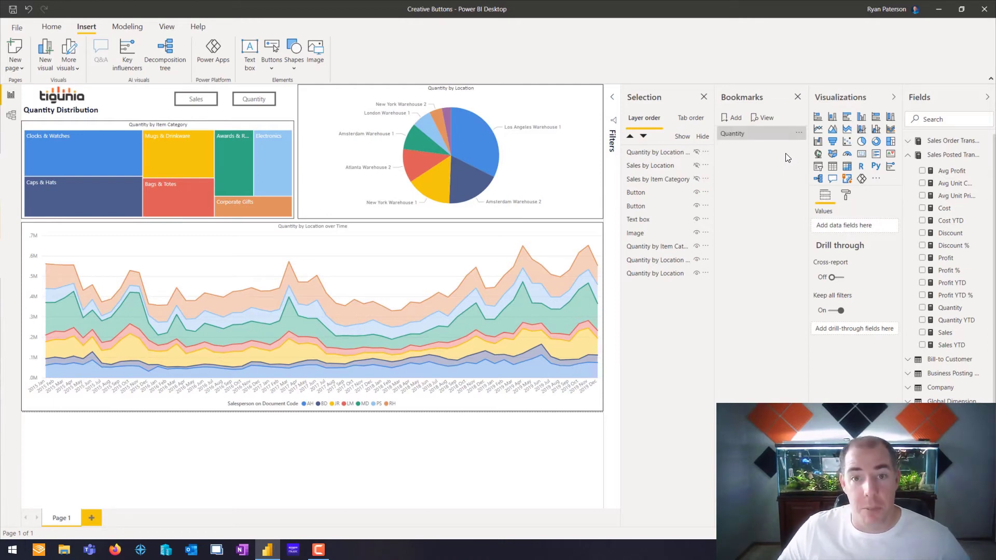
key("Return")
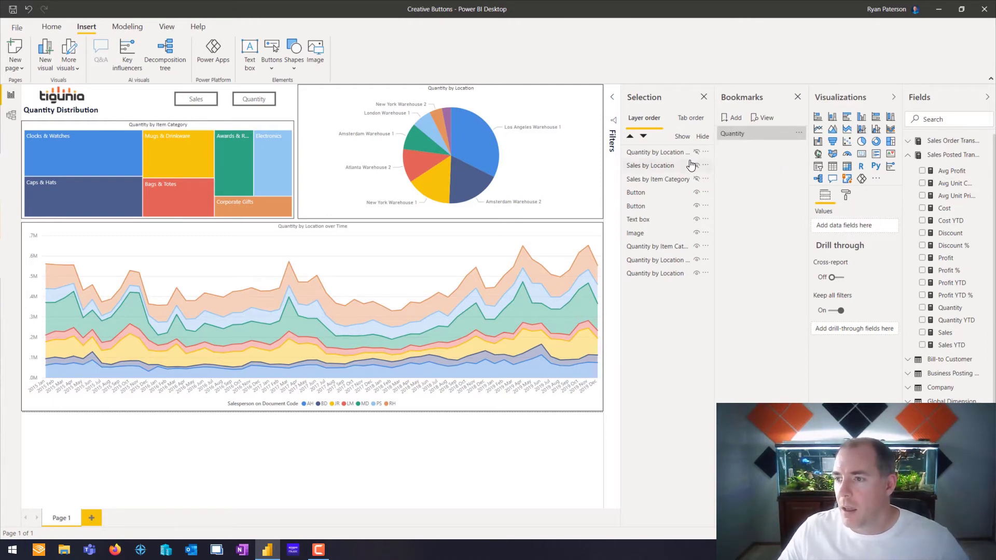
Step: Add a second bookmark and rename it Sales
left_click(731, 118)
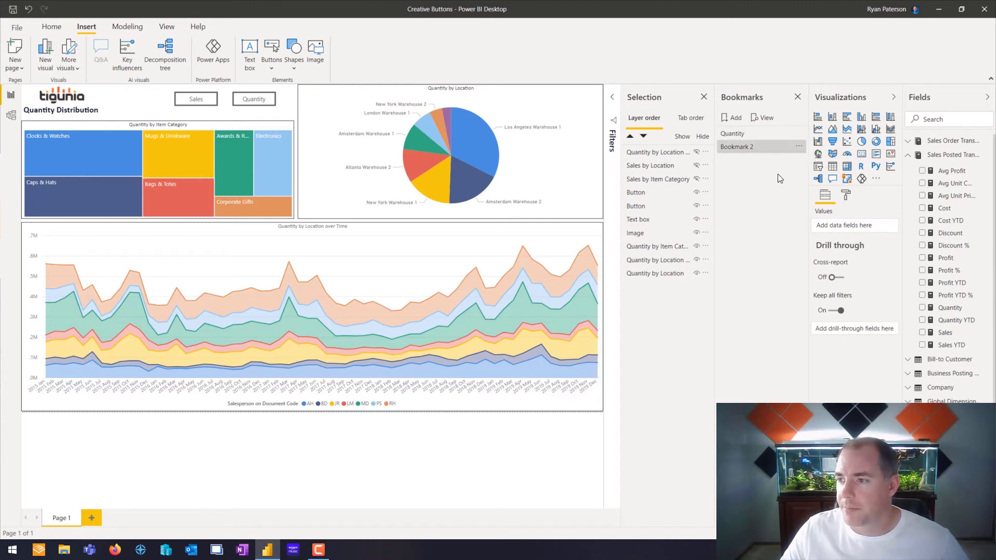
left_click(799, 147)
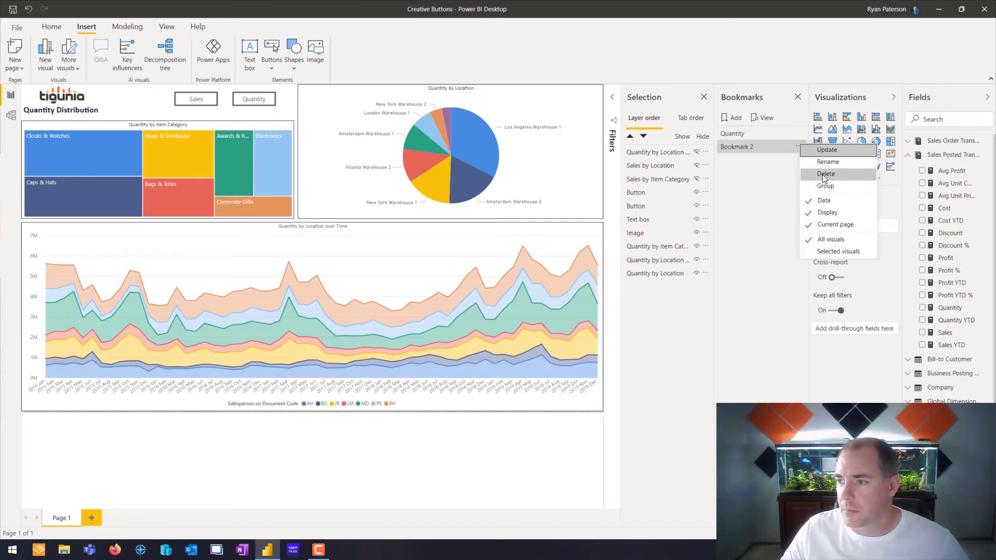
left_click(827, 162)
type("Sales")
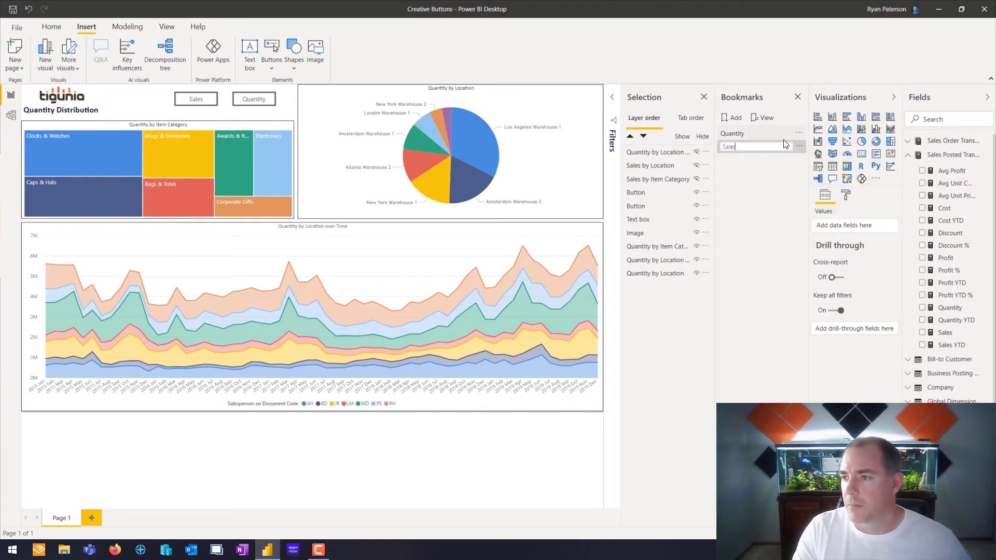
key("Return")
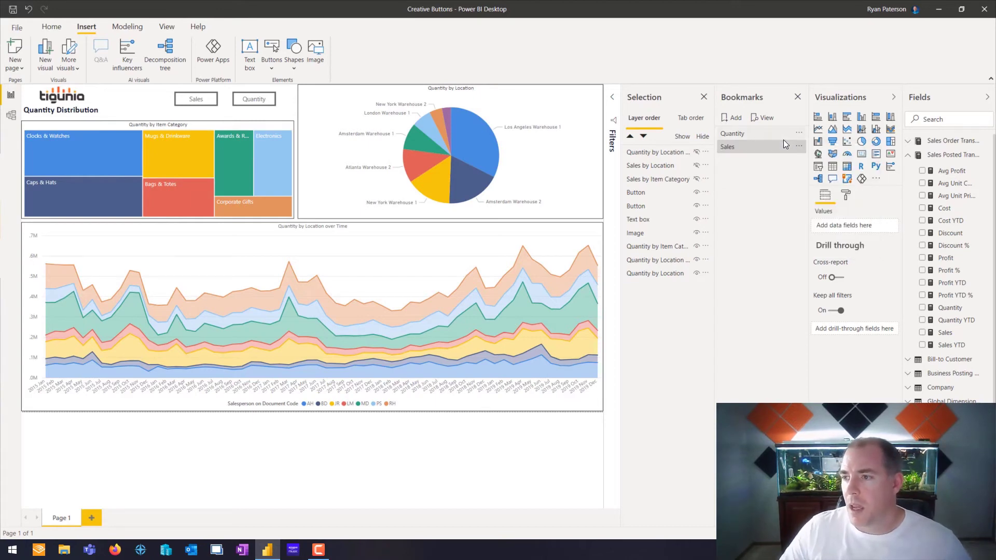
Step: Show the Sales treemap, pie chart and duplicated area chart, and hide the three original Quantity visuals
left_click(696, 166)
left_click(697, 179)
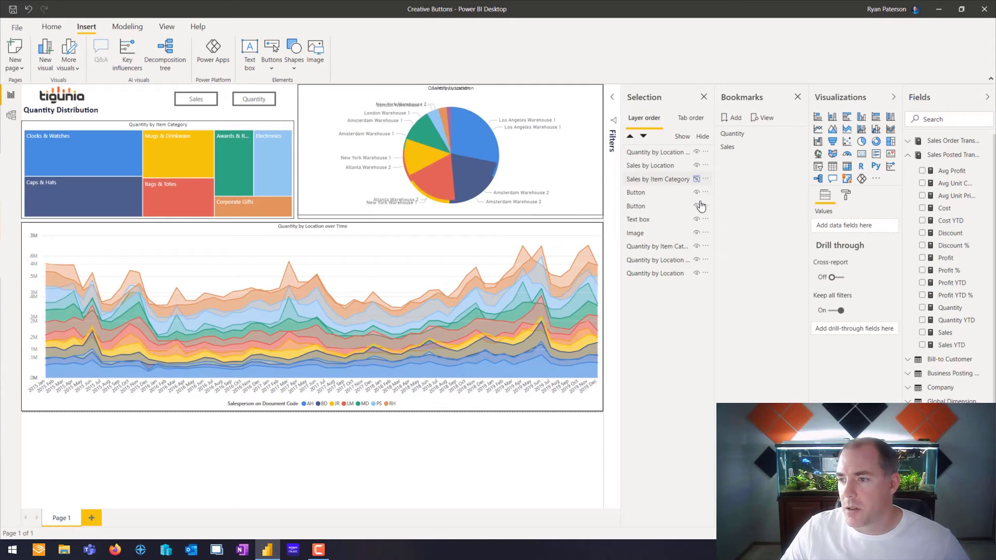
left_click(697, 246)
left_click(697, 260)
left_click(697, 273)
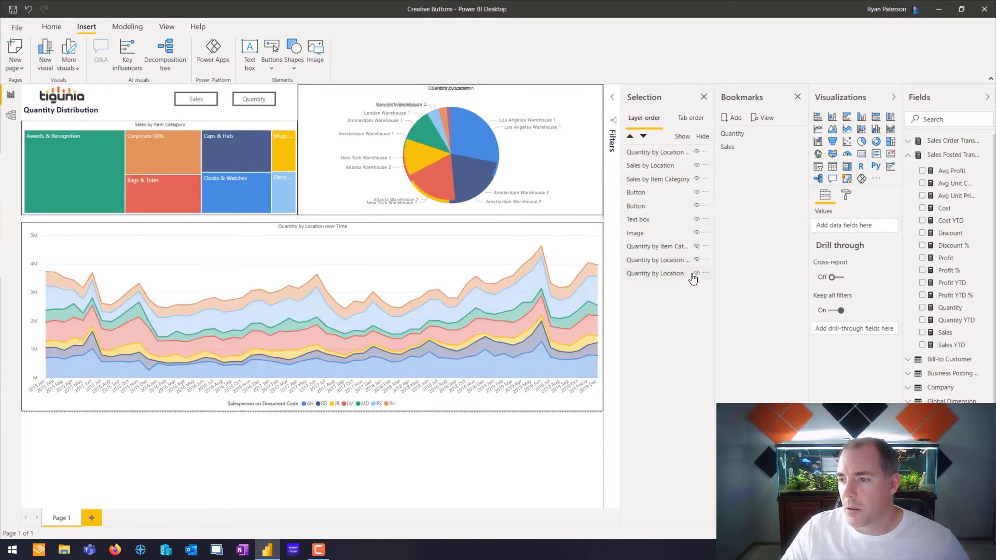
Step: Update the Sales bookmark to capture the current visuals, and test it by switching to the Quantity bookmark and back to Sales
left_click(797, 147)
left_click(820, 154)
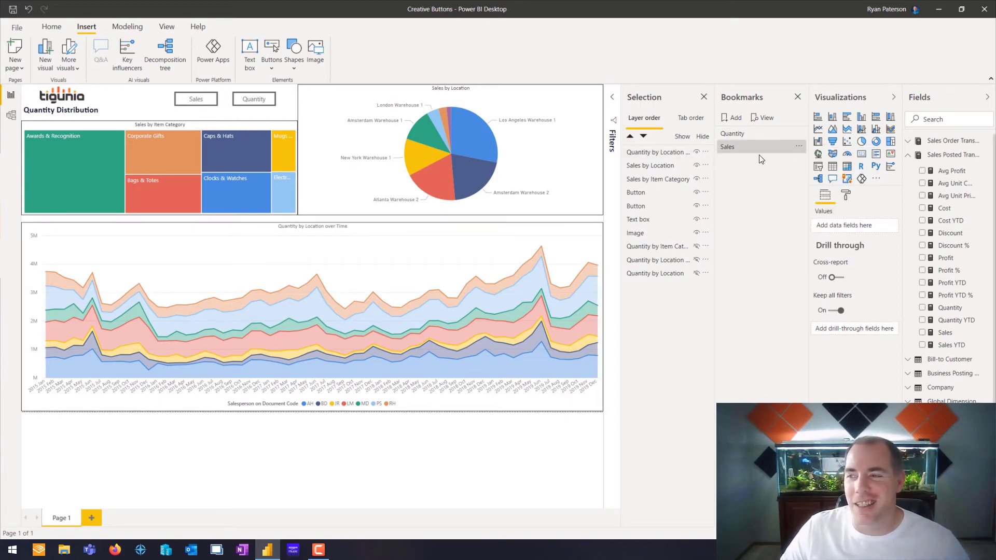
left_click(799, 146)
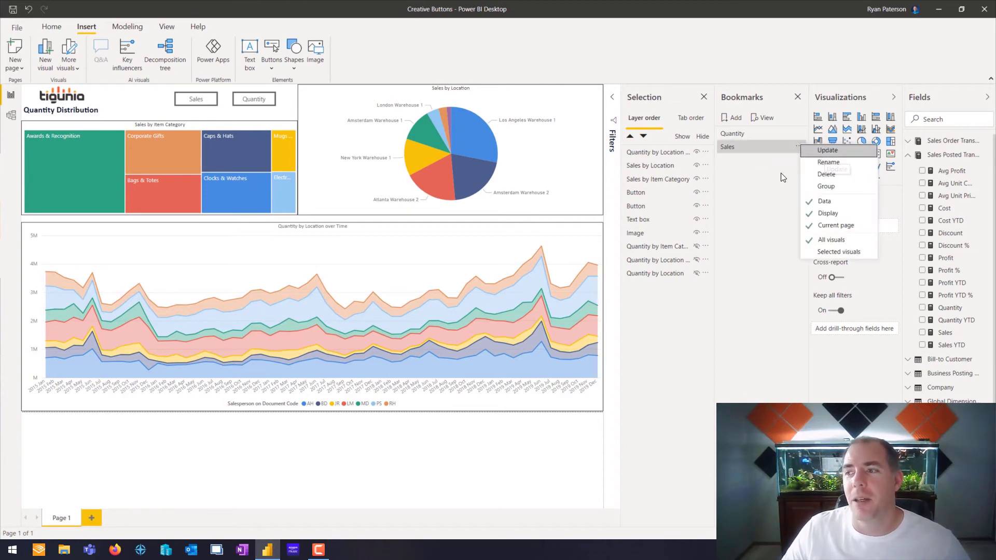
left_click(739, 215)
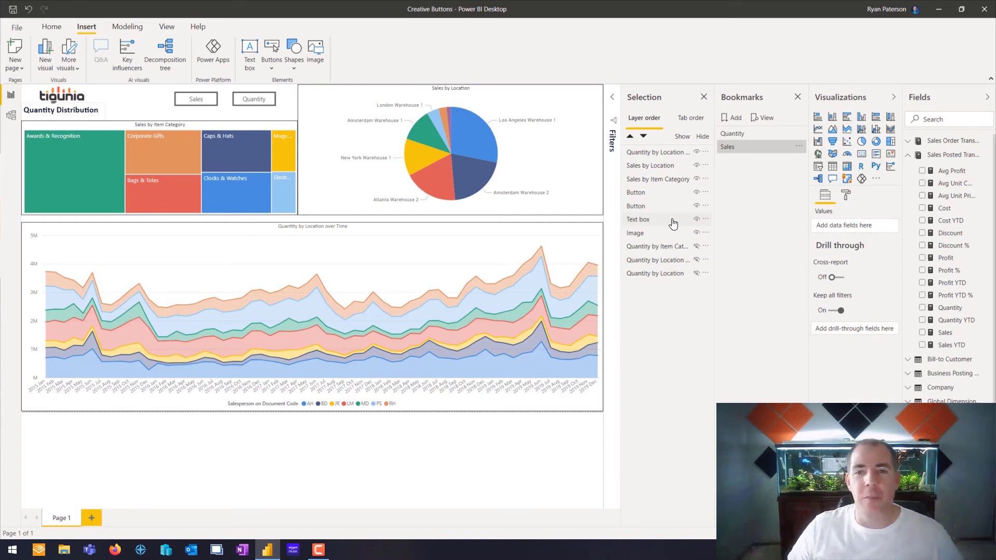
left_click(738, 136)
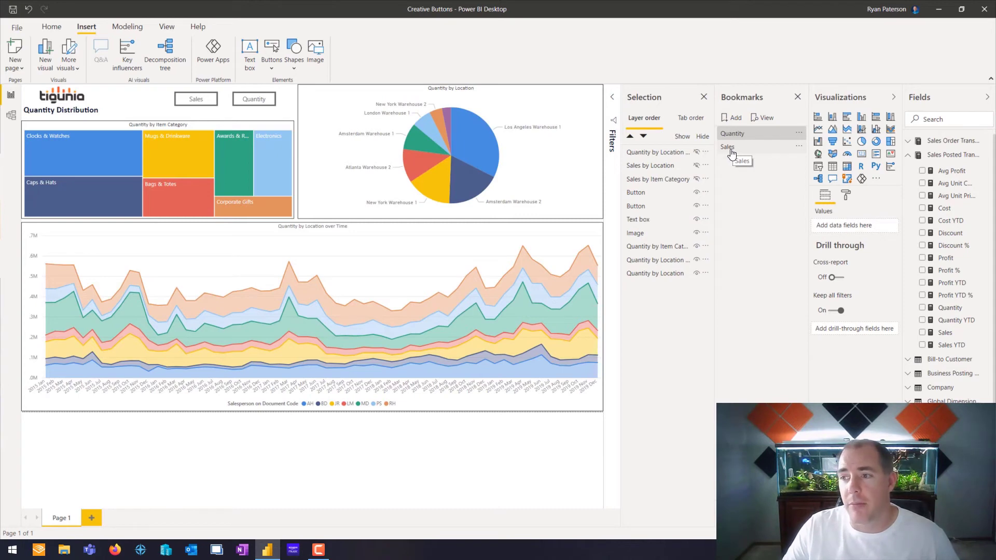
left_click(732, 149)
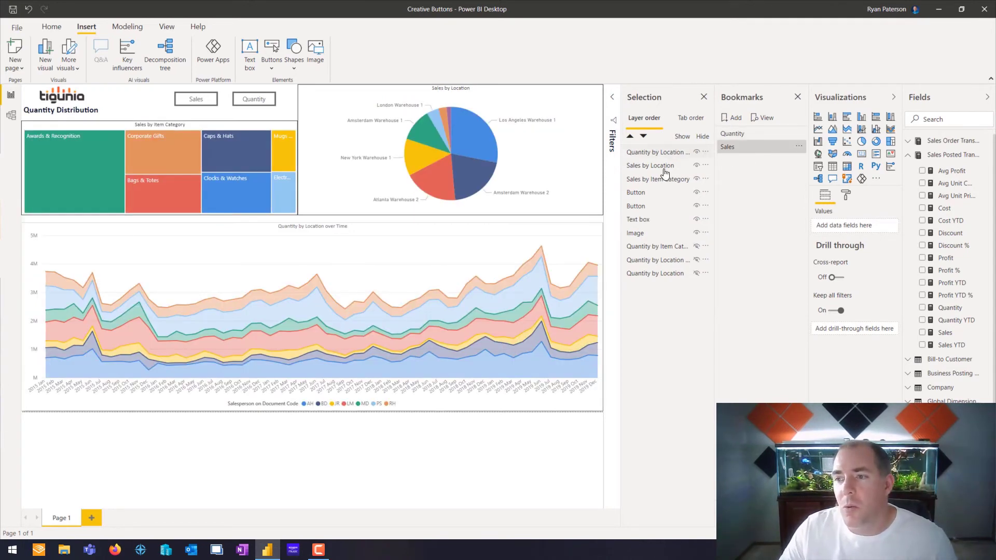
Step: Retitle the Sales area chart as Sales by Location over Time and check it by switching between the Quantity and Sales bookmarks
left_click(231, 228)
left_click(846, 195)
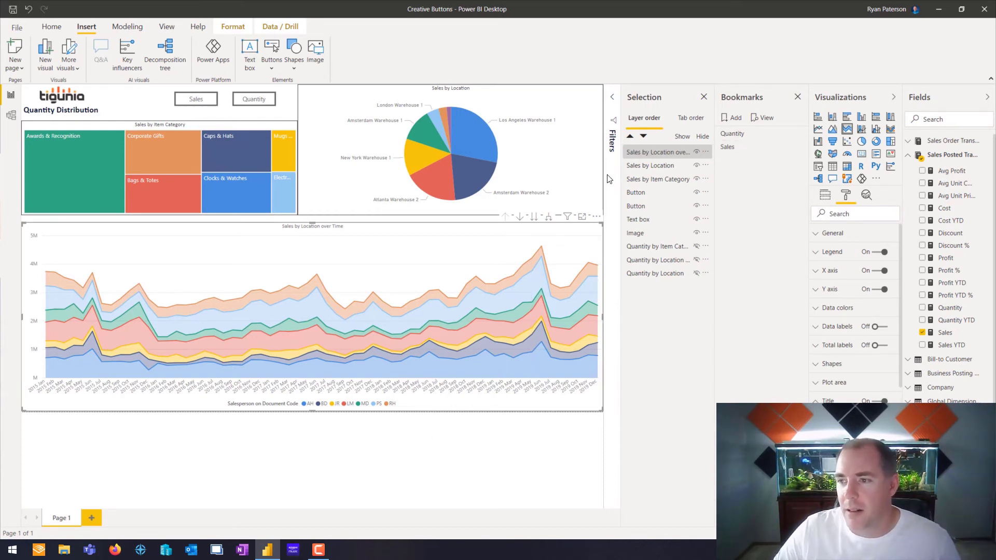
left_click(735, 135)
left_click(728, 147)
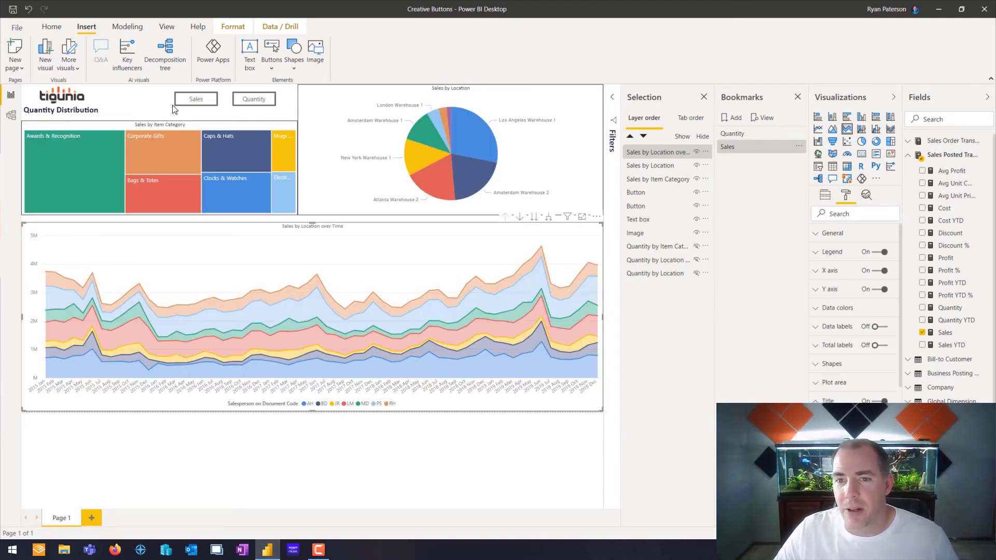
left_click(133, 107)
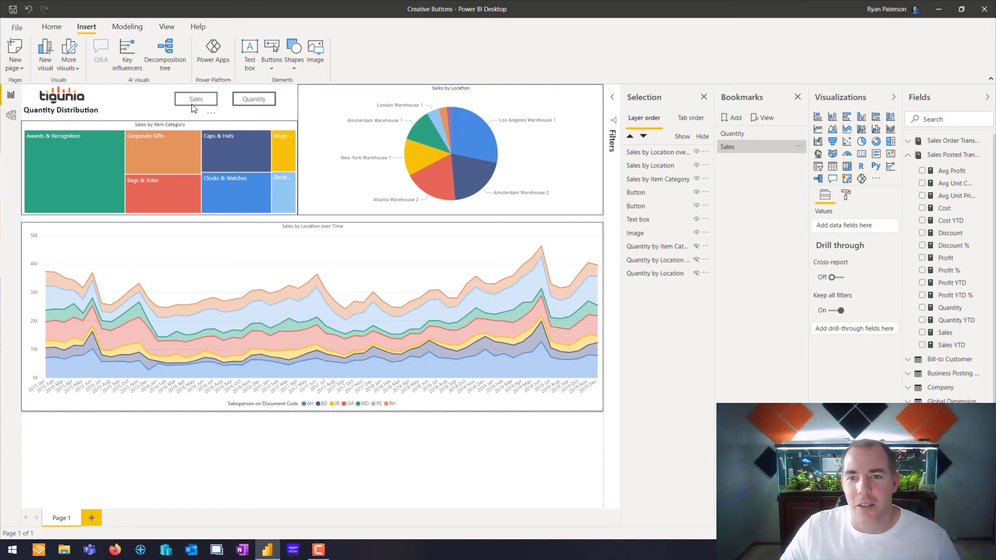
Step: Turn on the Sales button's action, with type Bookmark and the Sales bookmark as its target
left_click(192, 103)
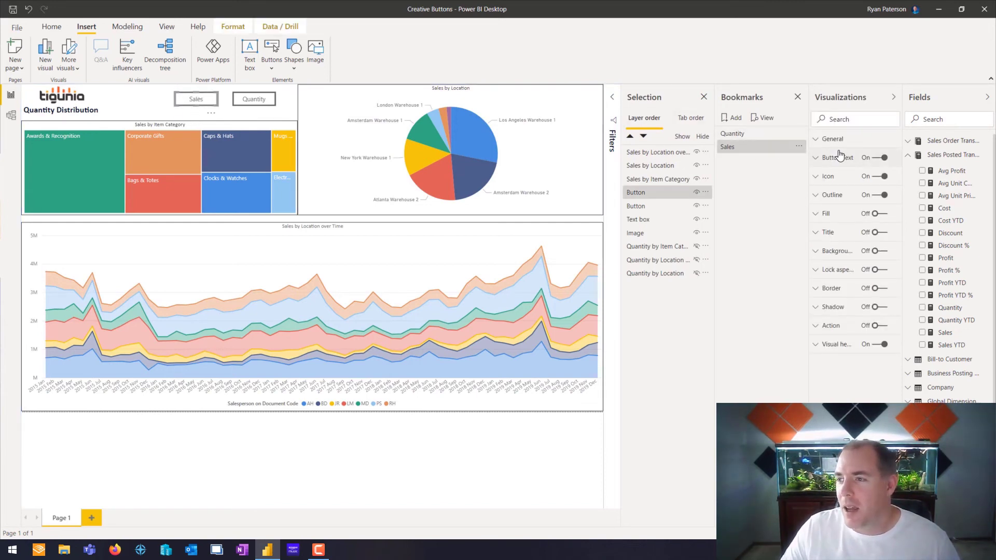
left_click(815, 330)
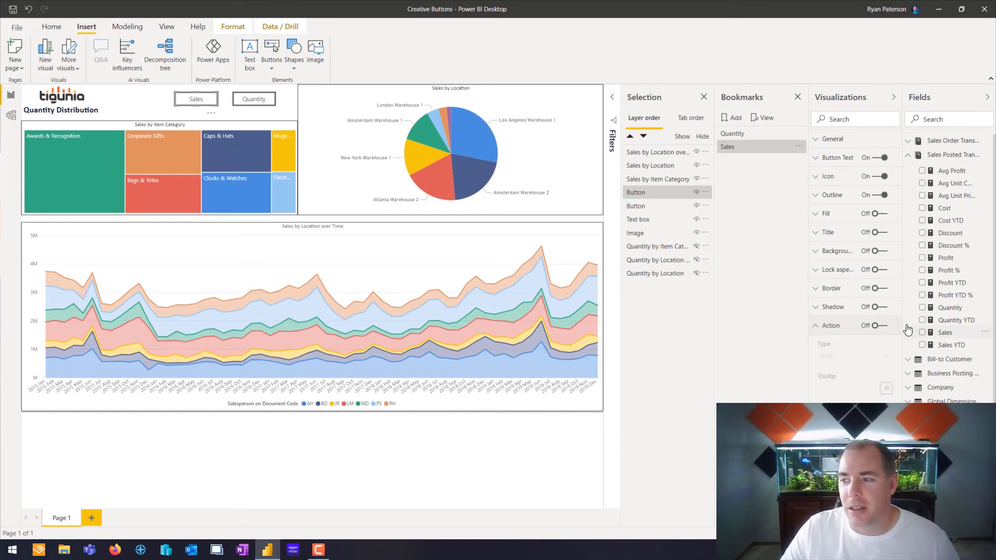
left_click(878, 325)
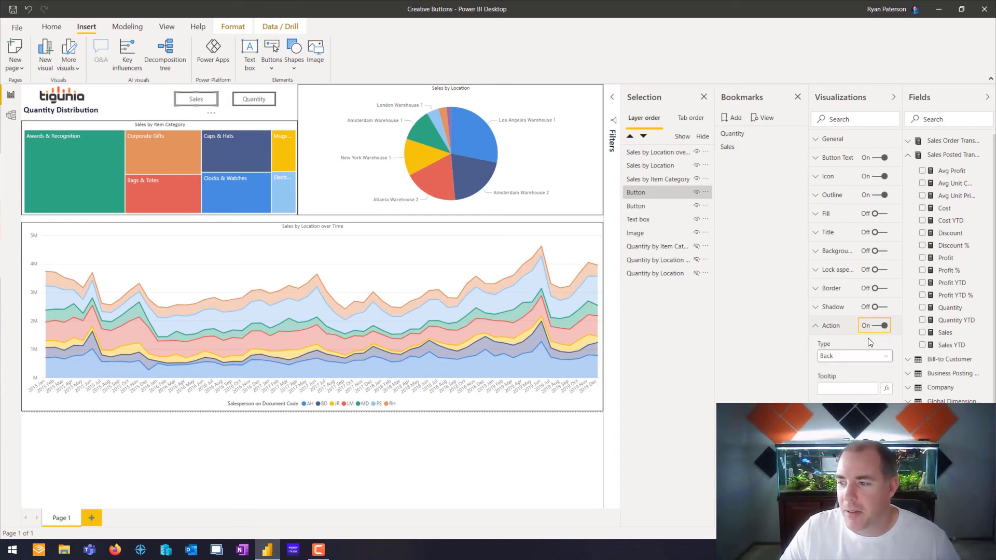
left_click(824, 355)
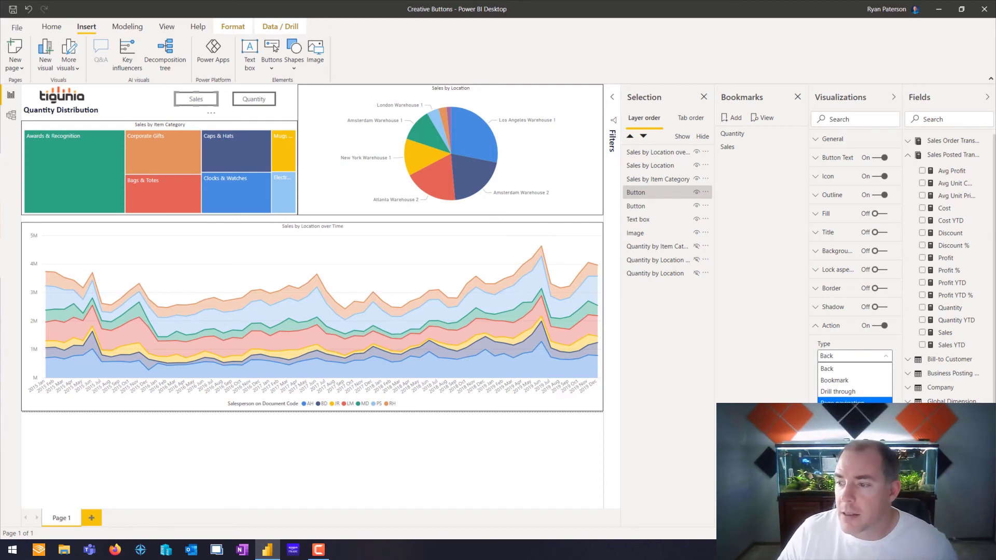
left_click(836, 383)
left_click(849, 393)
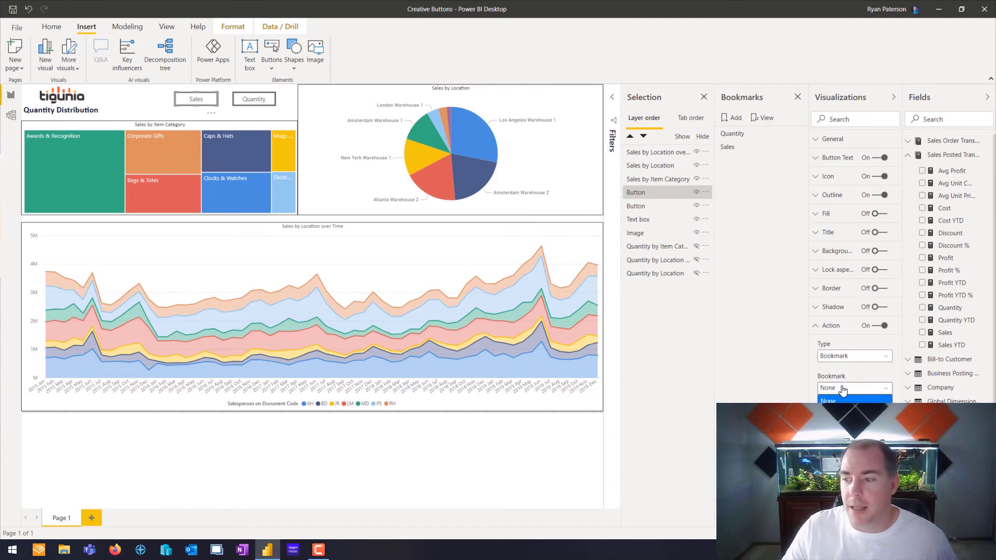
left_click(835, 426)
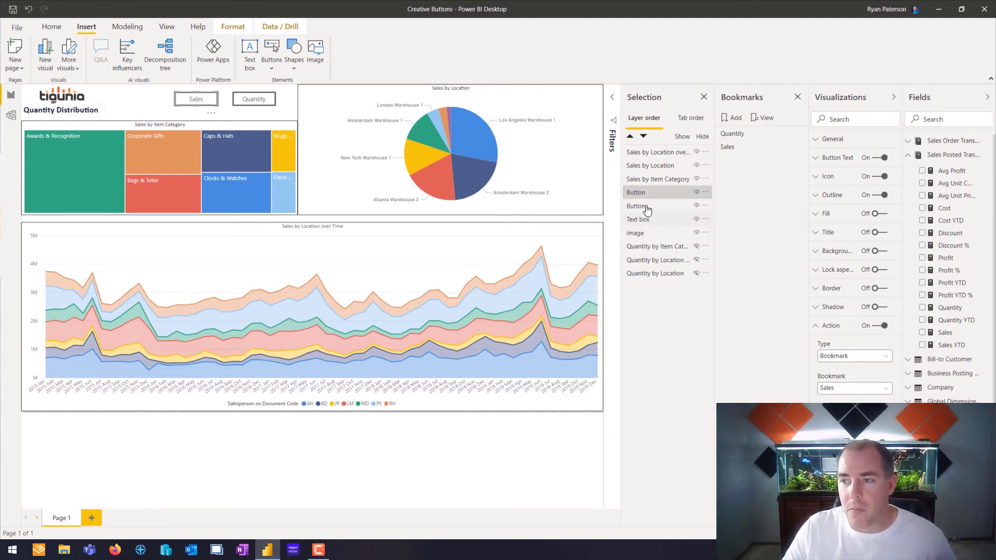
Step: Turn on the Quantity button's action, with type Bookmark and the Quantity bookmark as its target
left_click(246, 100)
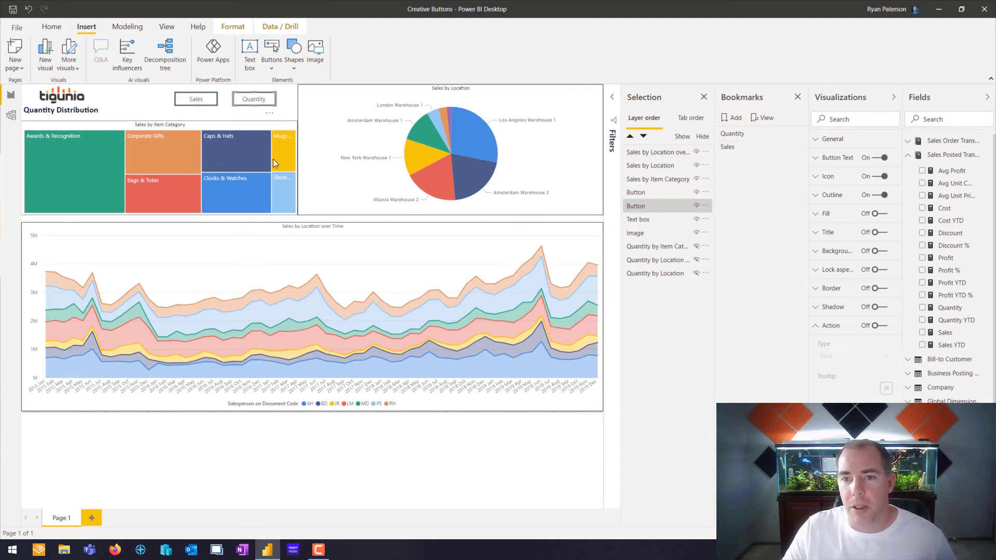
left_click(877, 327)
left_click(876, 327)
left_click(859, 356)
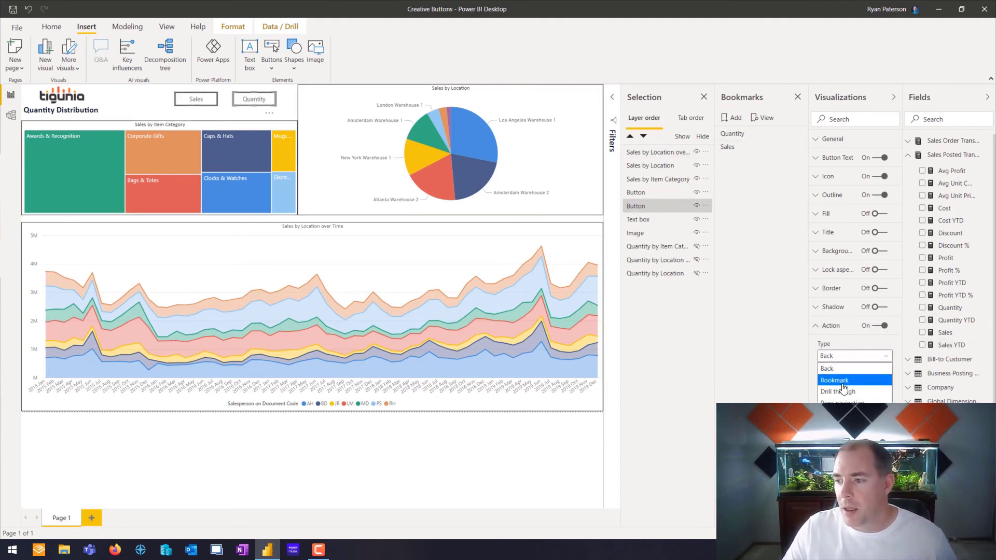
left_click(841, 381)
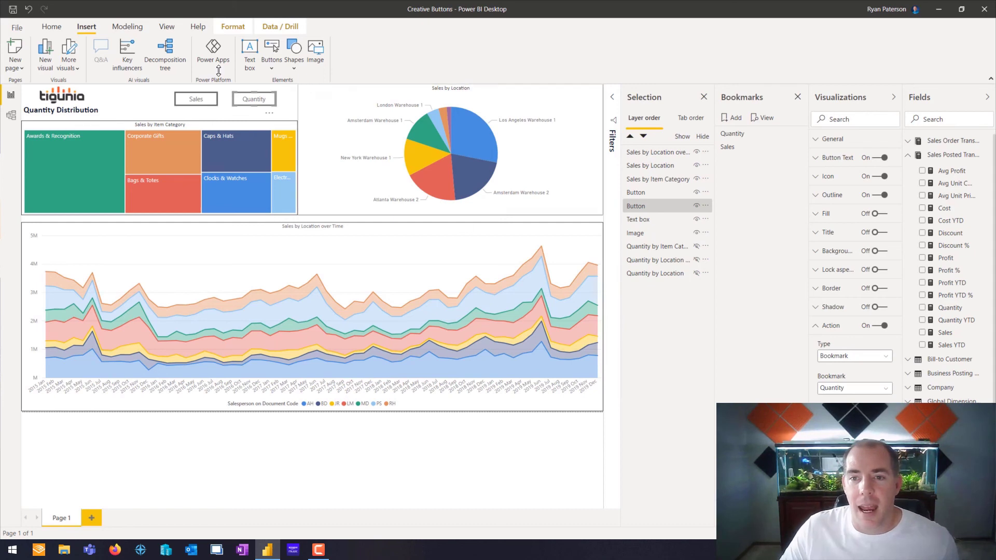
Step: Test the Sales and Quantity buttons by switching the report back and forth between the two views
left_click(196, 100, "ctrl")
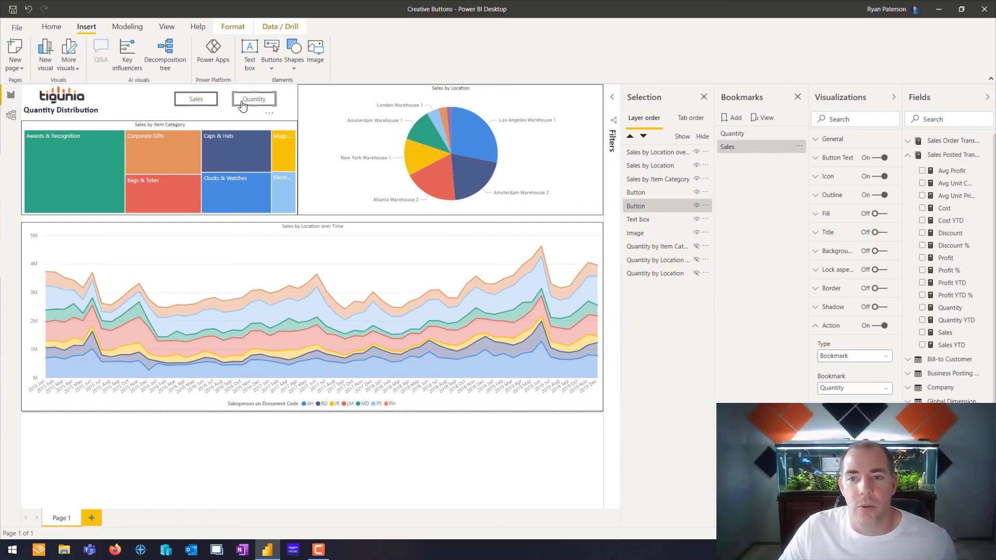
left_click(245, 104, "ctrl")
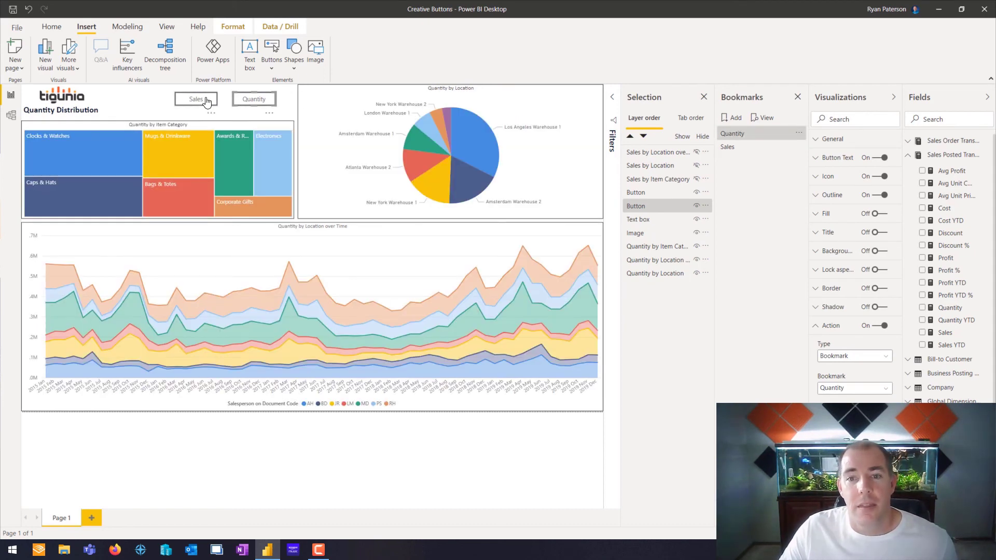
left_click(206, 100, "ctrl")
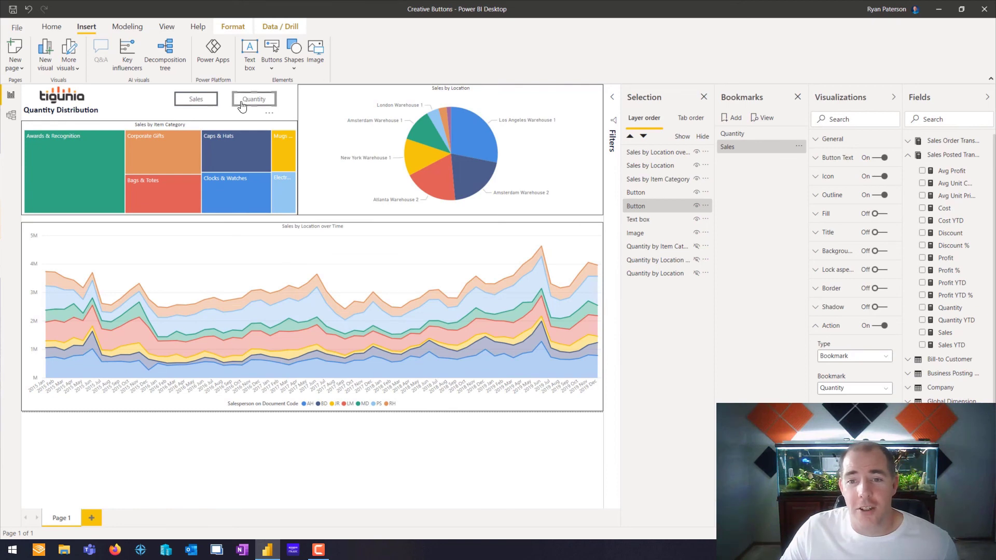
left_click(242, 104, "ctrl")
left_click(210, 107, "ctrl")
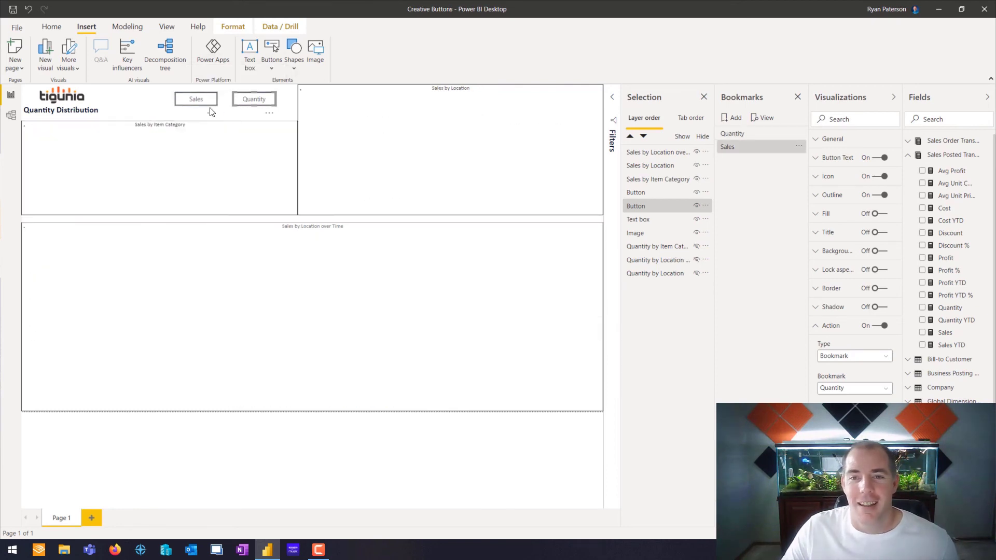